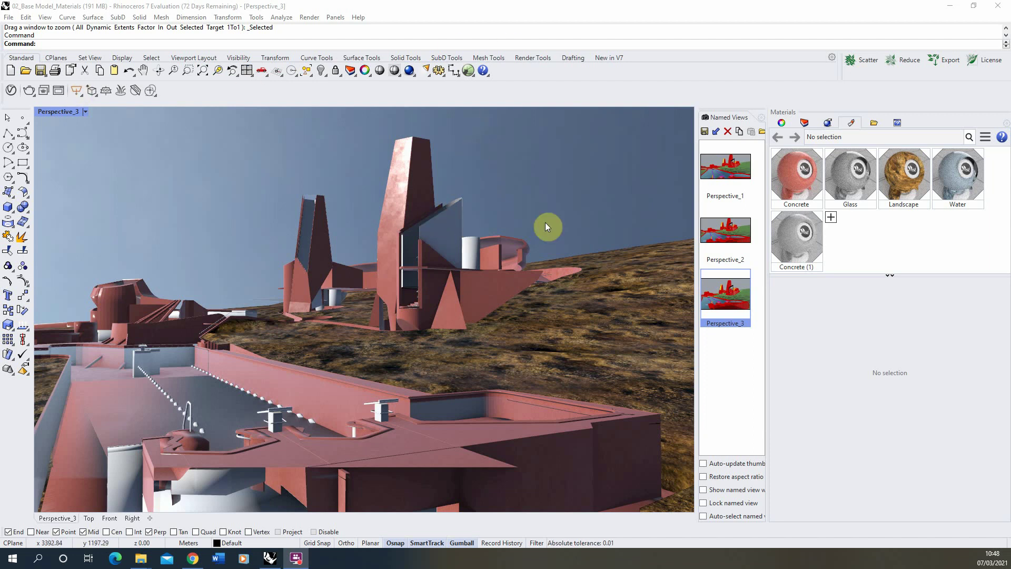
Select the curved glass polysurface panel and zoom the perspective view to it.
left_click(458, 229)
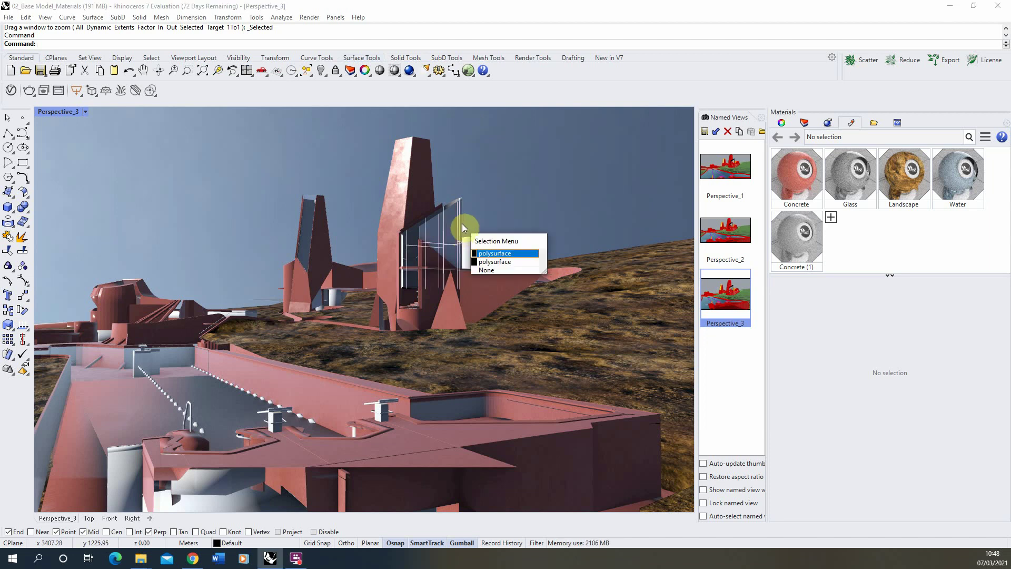
left_click(501, 251)
left_click(218, 71)
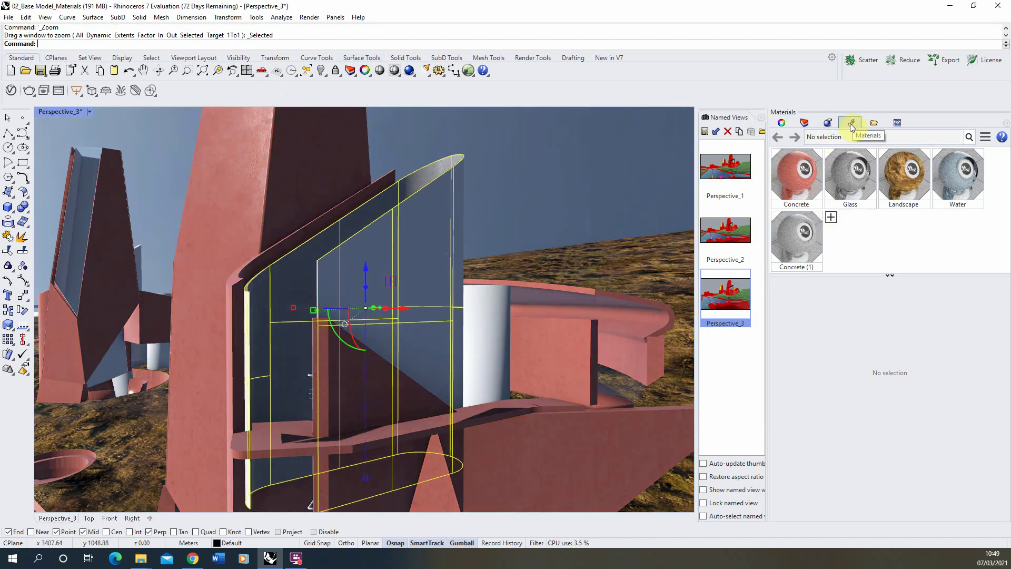
Add a Physically Based material in the Materials panel and name it 'Metal'.
left_click(831, 217)
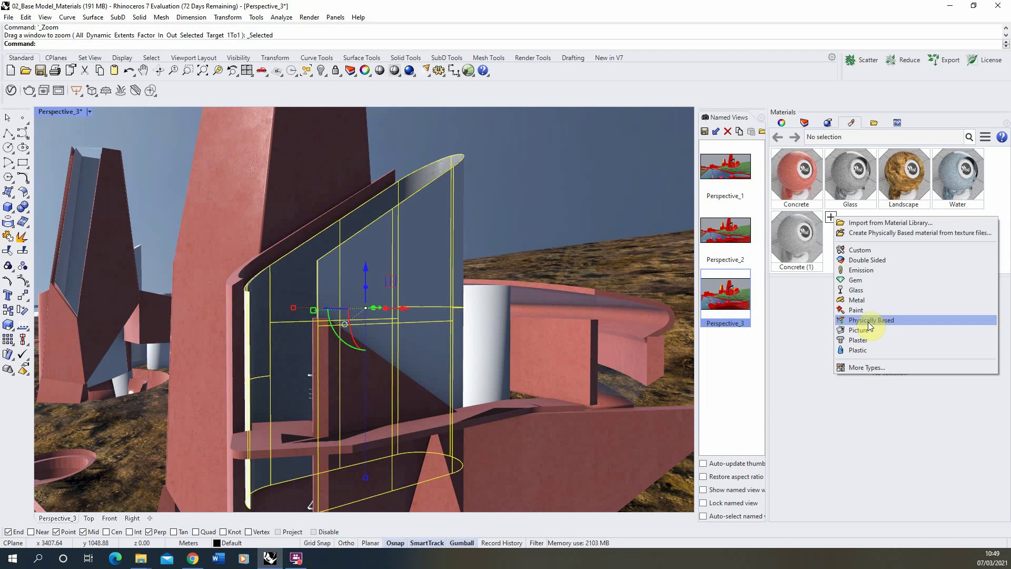
left_click(873, 321)
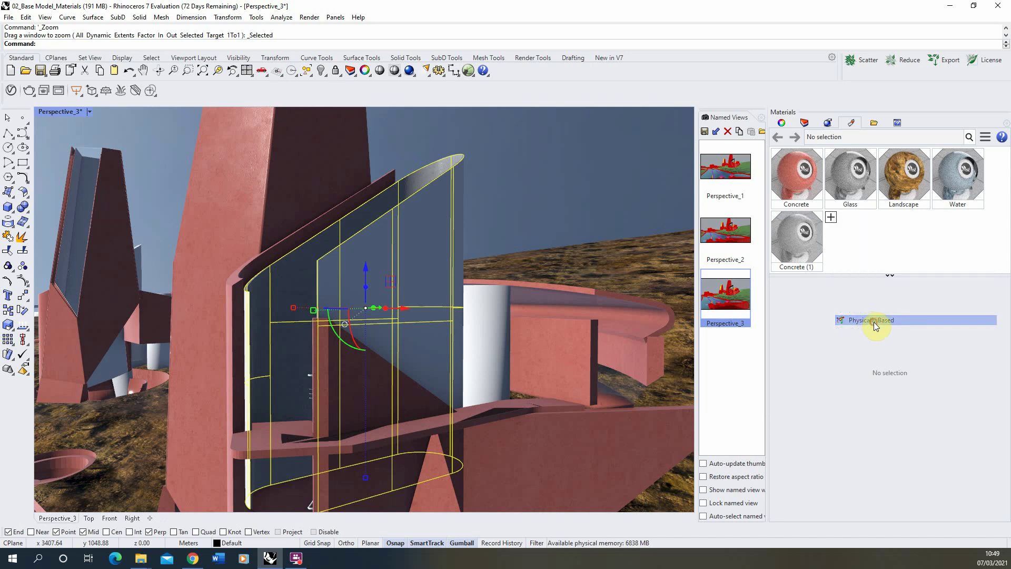
type("Met")
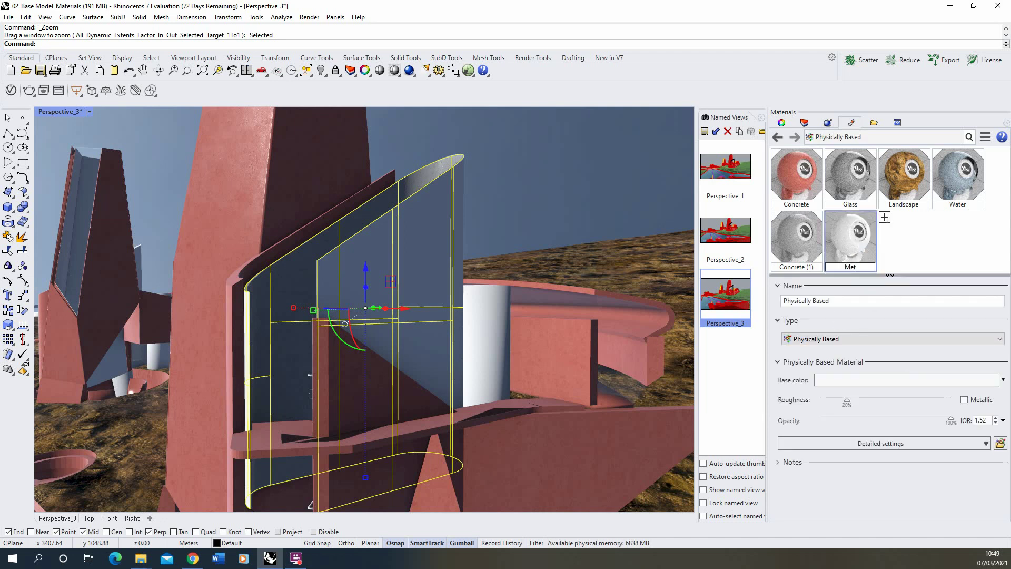
type("al")
key("Return")
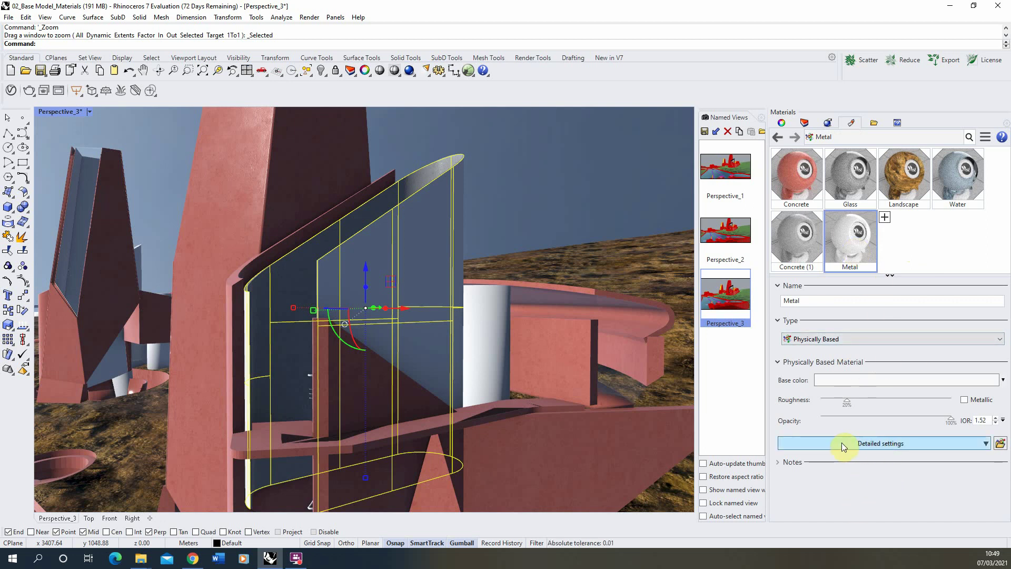
Under Base Color / Metallic / Roughness, set Metal's Roughness to 0 and Metallic to 1.
left_click(859, 442)
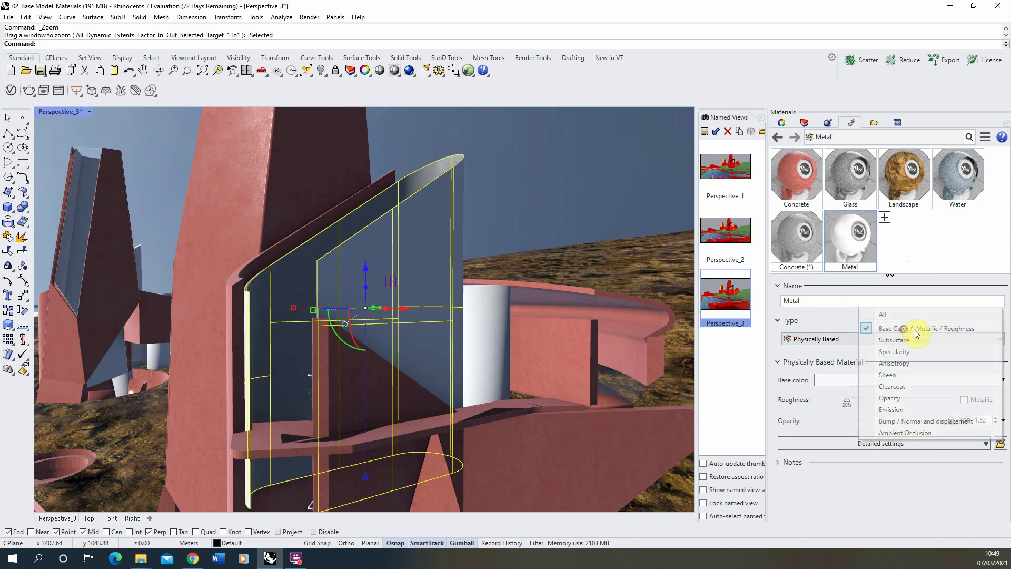
left_click(897, 331)
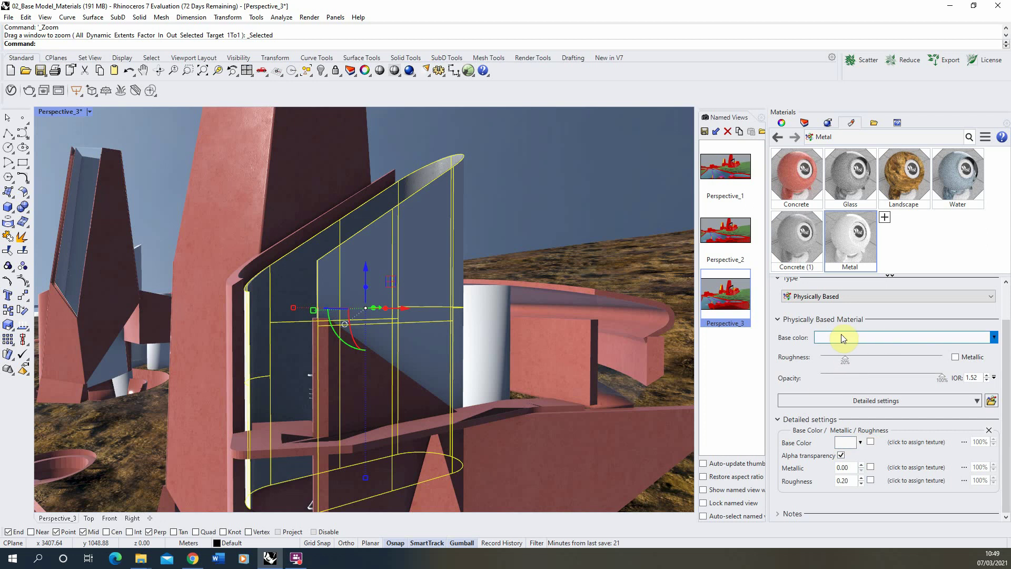
left_click(850, 480)
type("0")
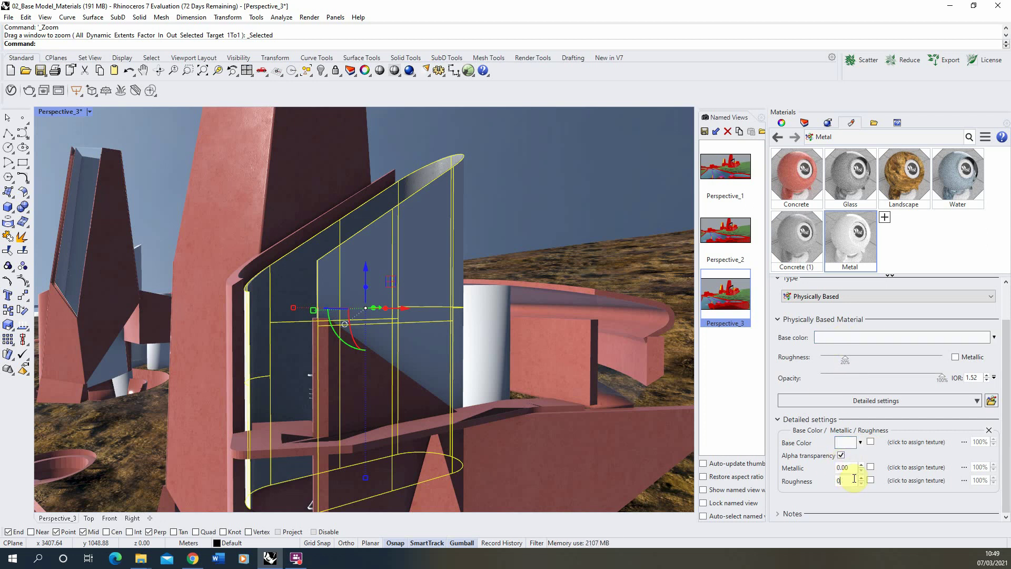
key("Return")
left_click(855, 467)
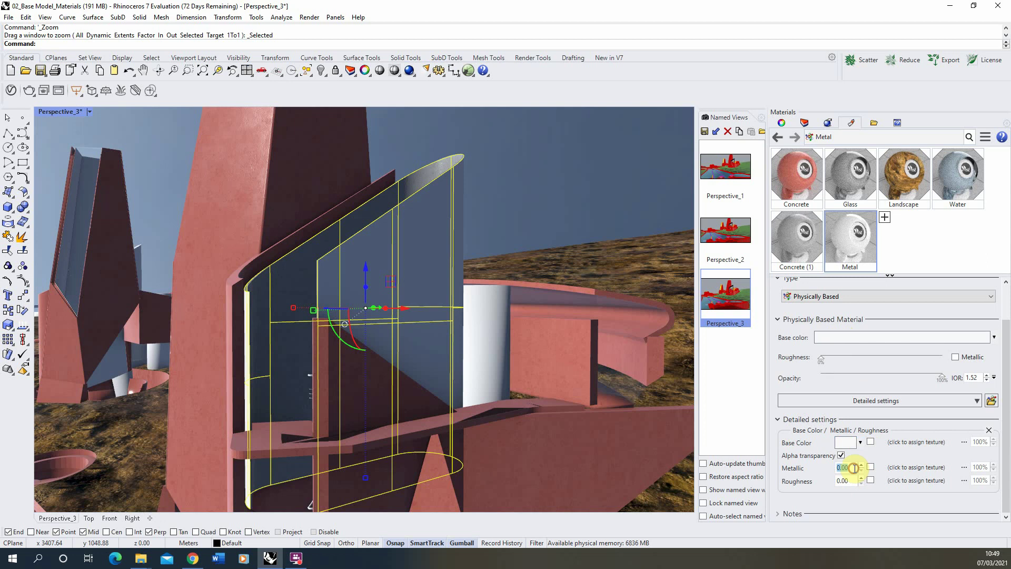
type("1")
key("Return")
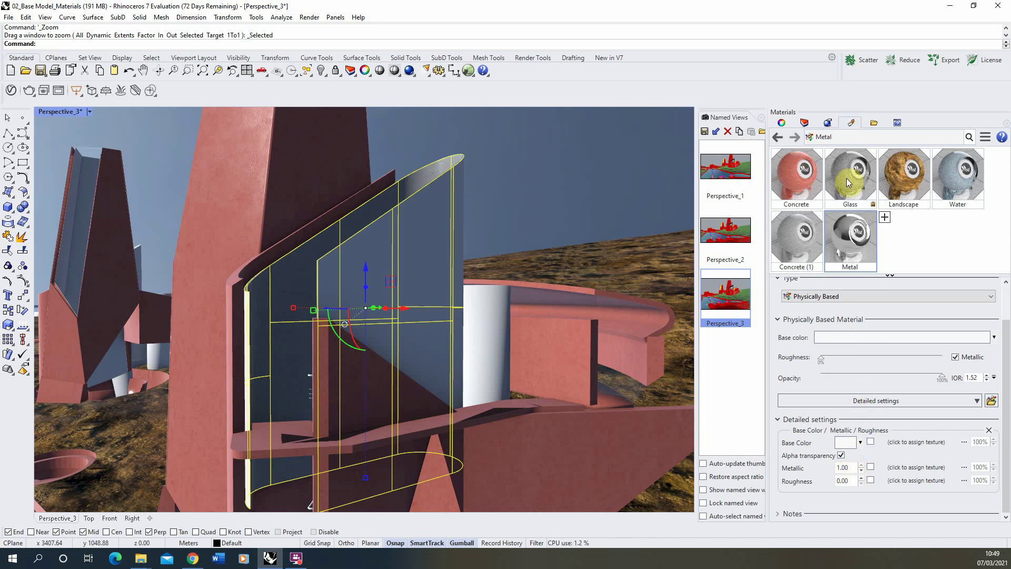
Assign the Metal material to the selected curved panel from its right-click menu.
left_click(840, 257)
right_click(858, 245)
left_click(864, 138)
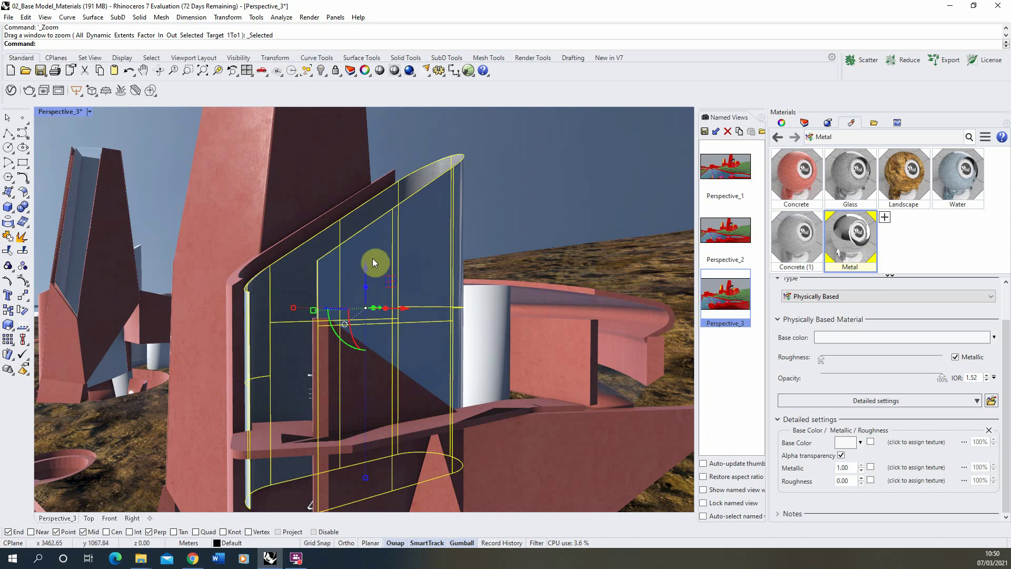
left_click(309, 18)
left_click(337, 39)
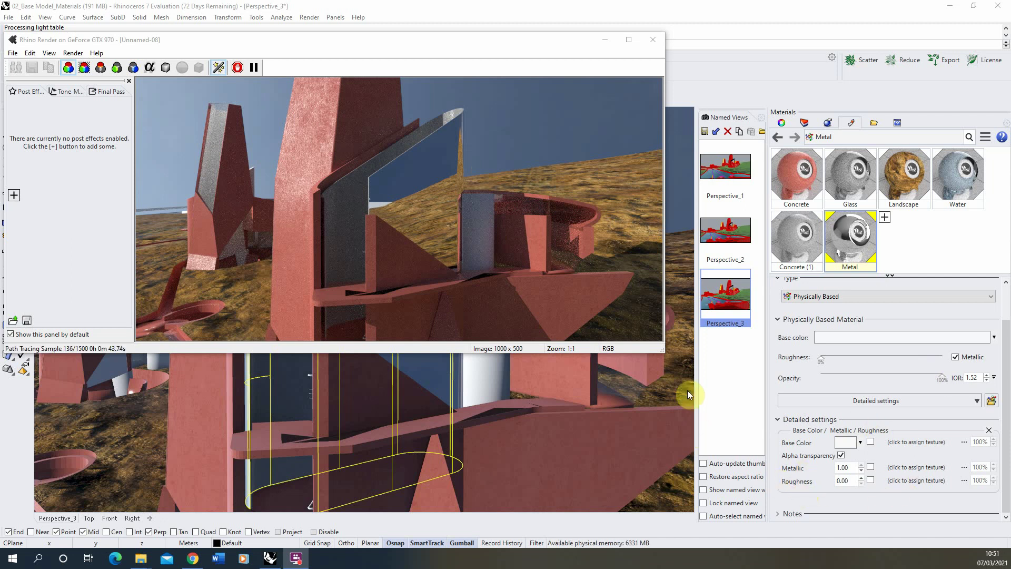
left_click(656, 42)
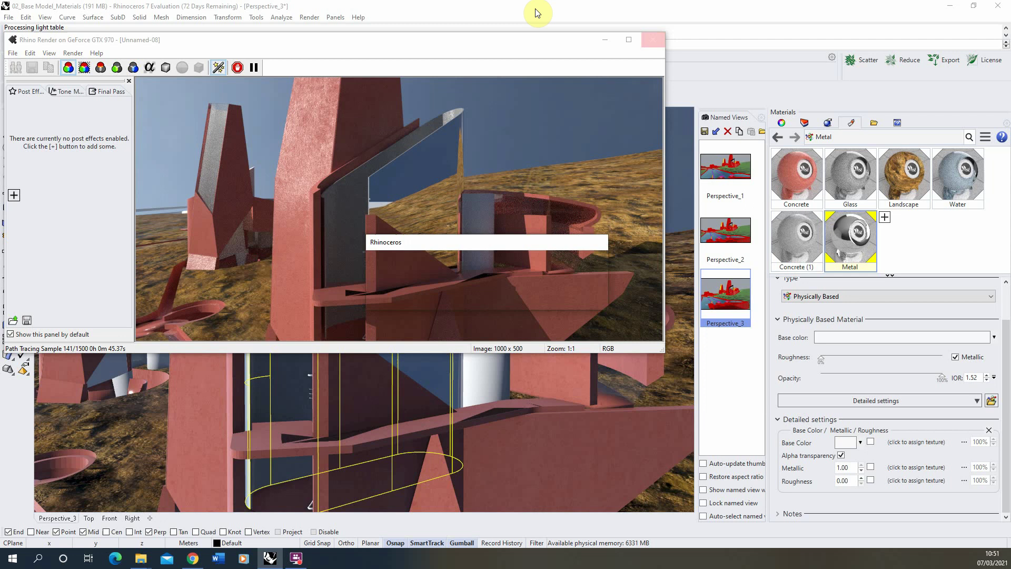
left_click(546, 300)
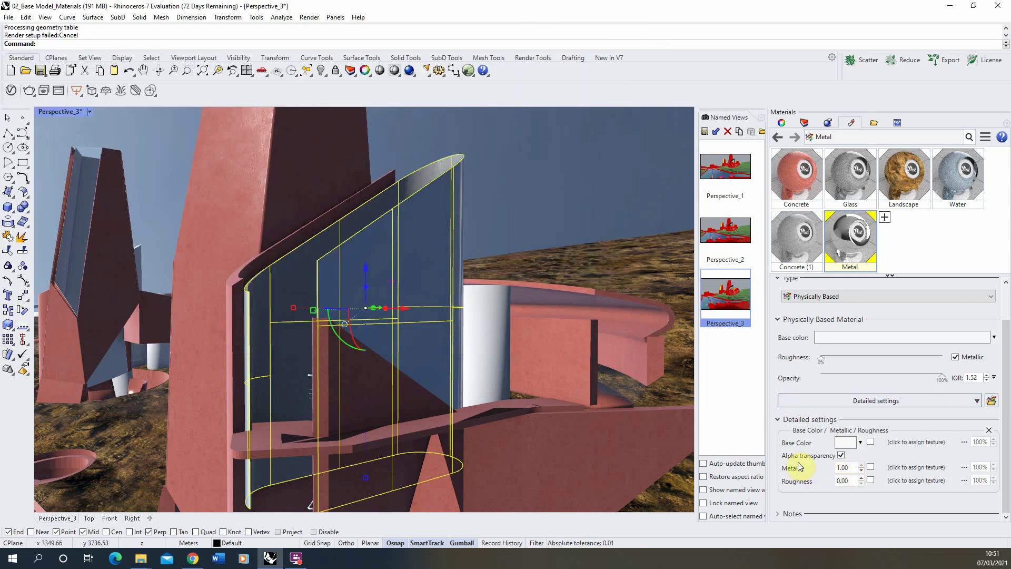
Load the galvanized1 image as the Metal material's roughness texture.
left_click(844, 480)
left_click(909, 481)
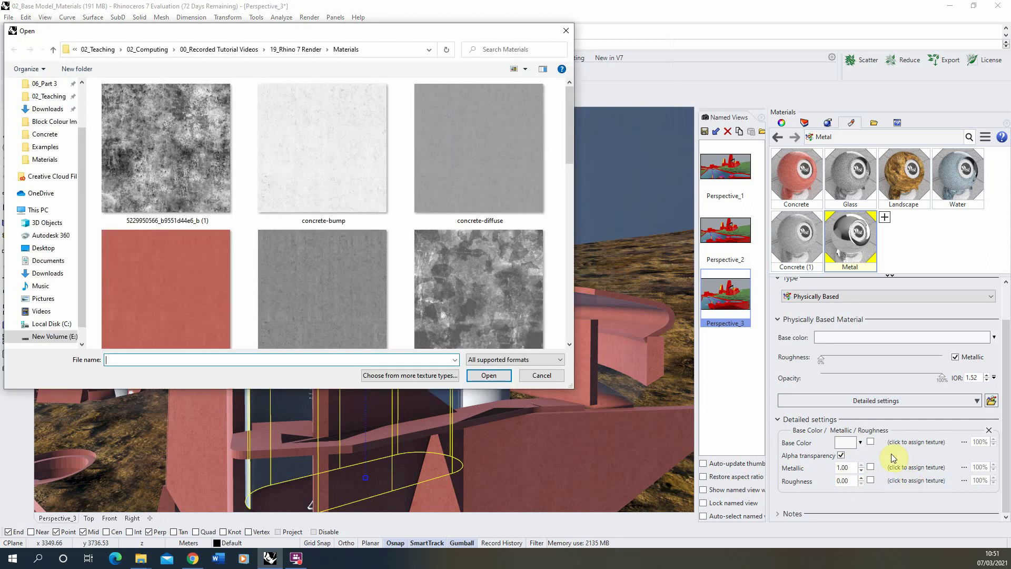
scroll(315, 254, "down", 1)
left_click(503, 257)
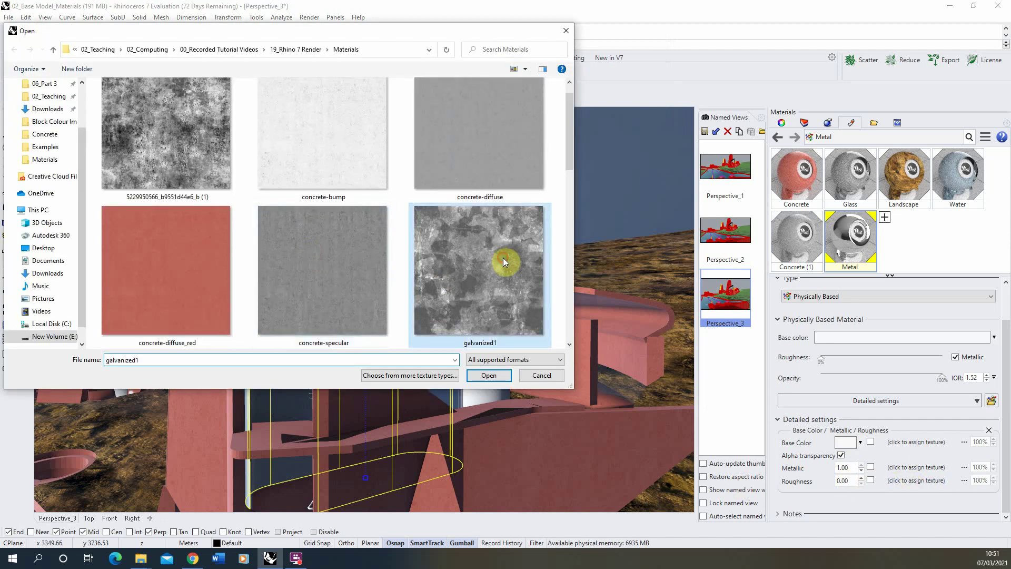
scroll(435, 234, "down", 2)
scroll(467, 175, "down", 2)
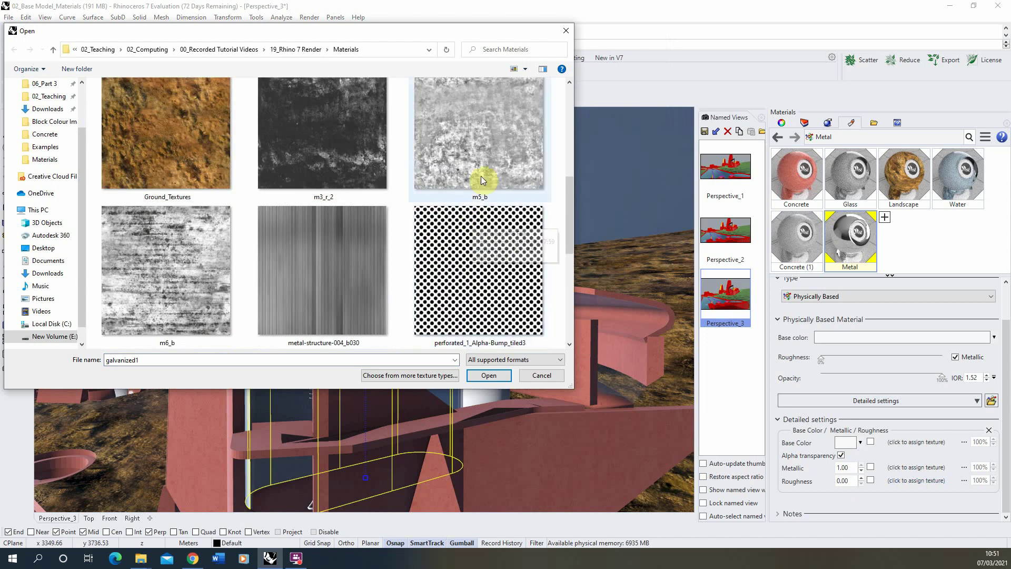
scroll(481, 200, "up", 2)
scroll(495, 199, "up", 2)
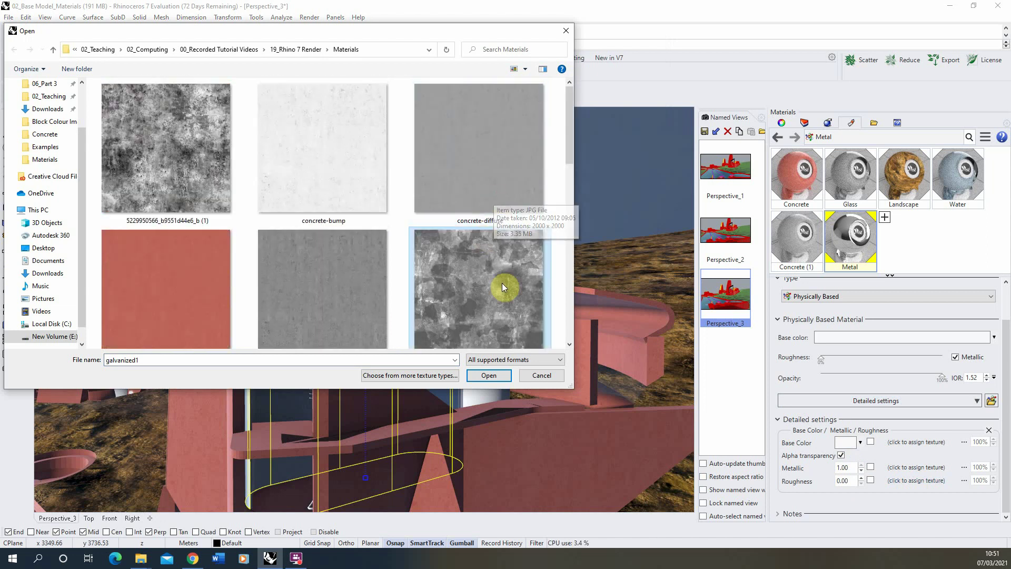
scroll(481, 261, "down", 1)
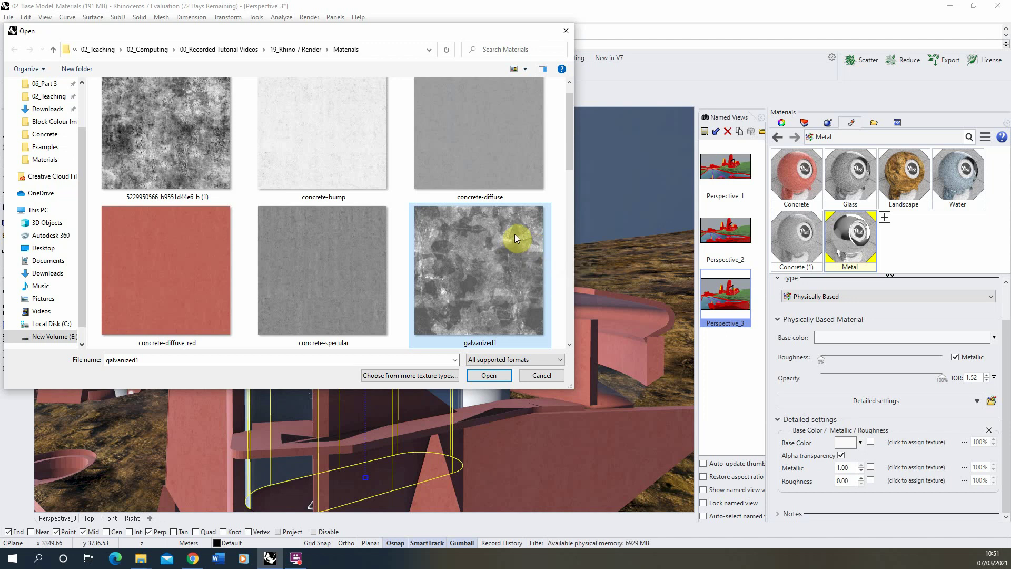
mouse_move(478, 289)
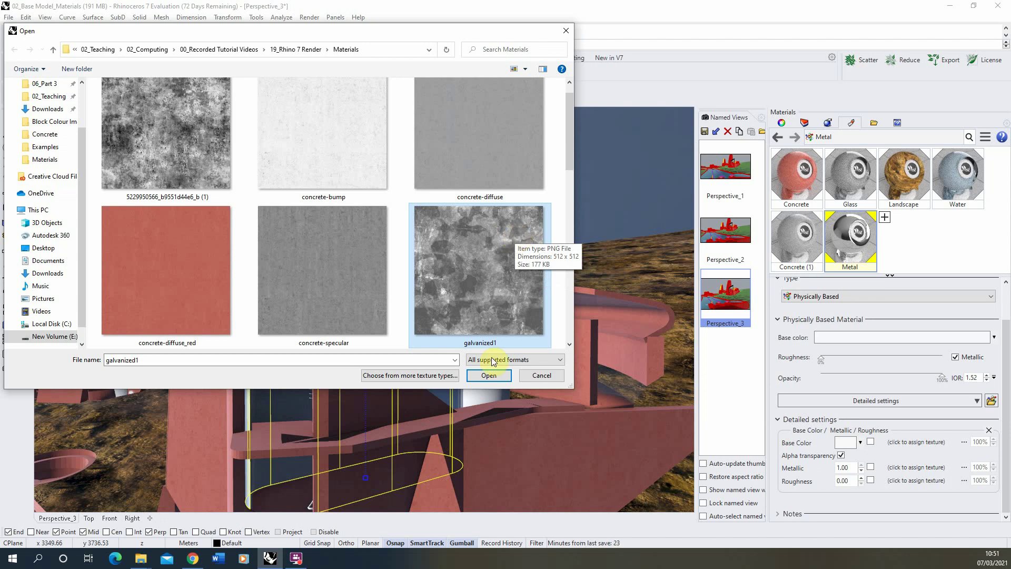
left_click(499, 375)
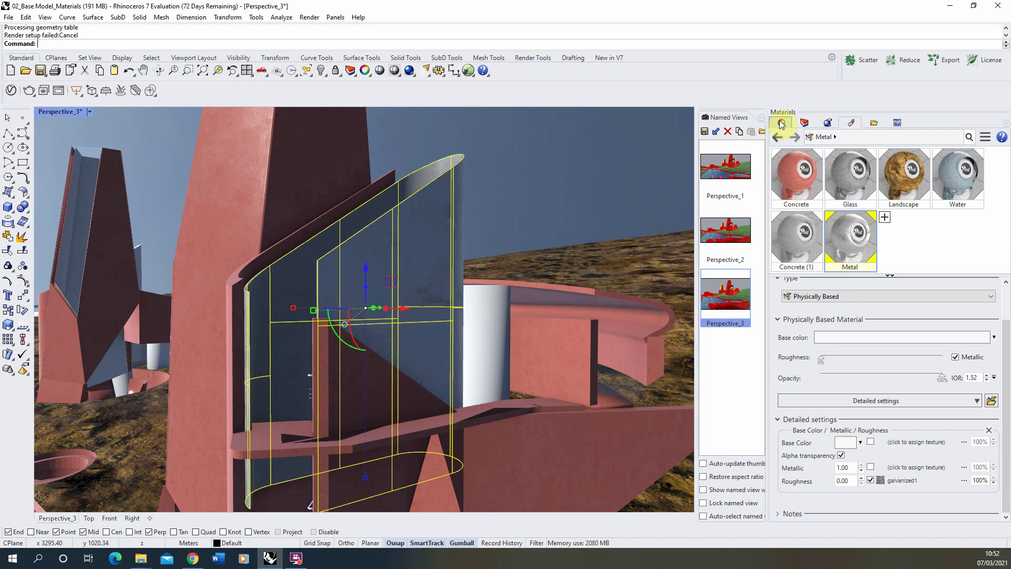
Apply capped box texture mapping, about 21.5 × 43.7 × 21.5, to the curved panel.
left_click(782, 123)
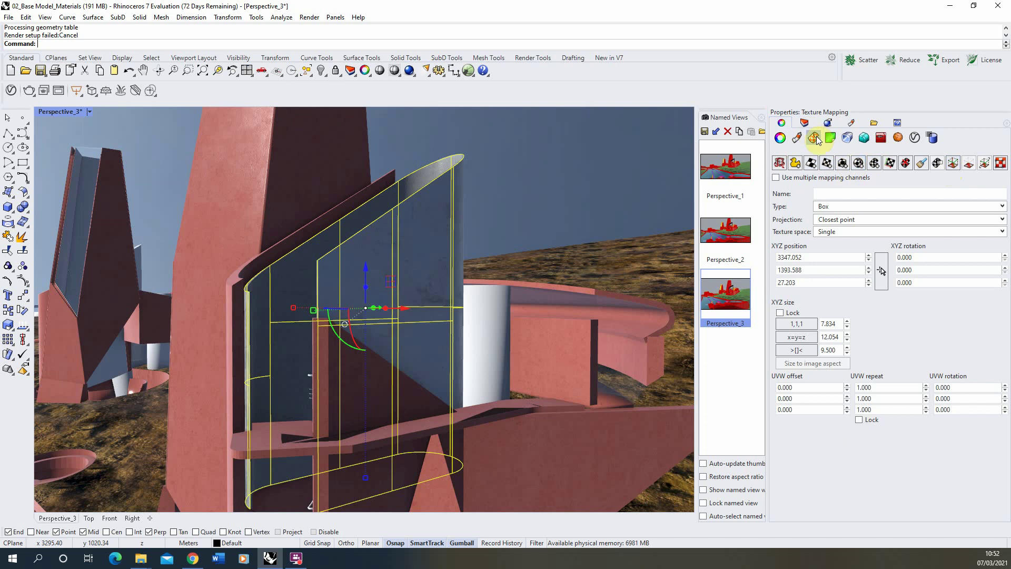
left_click(842, 163)
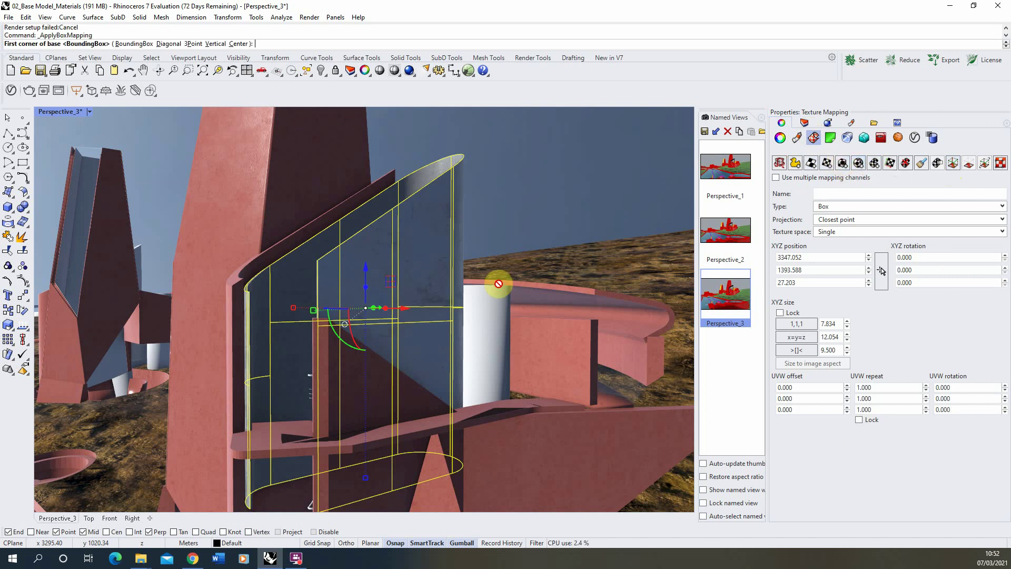
scroll(425, 263, "down", 3)
scroll(451, 384, "down", 2)
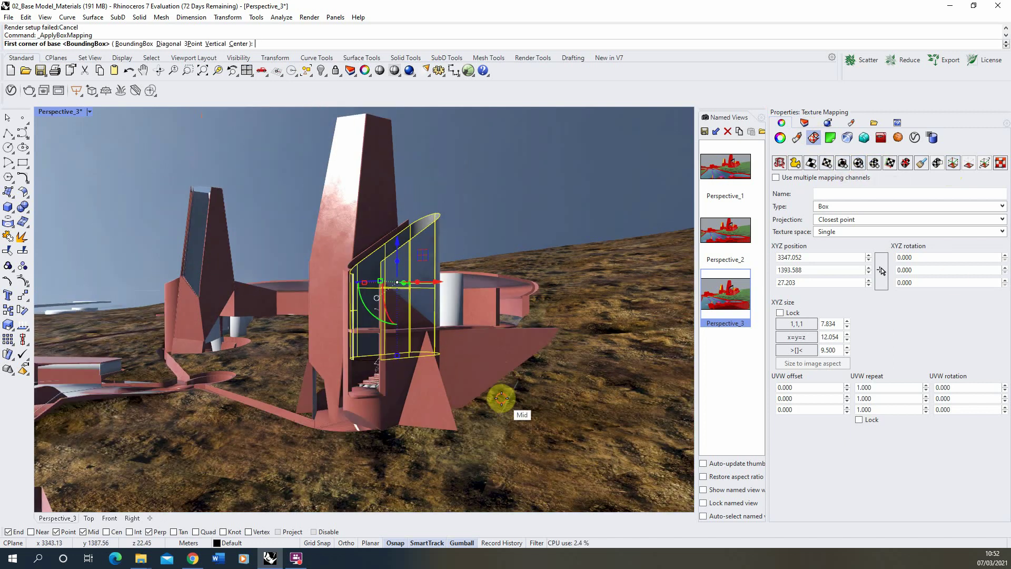
left_click(501, 398)
left_click(583, 444)
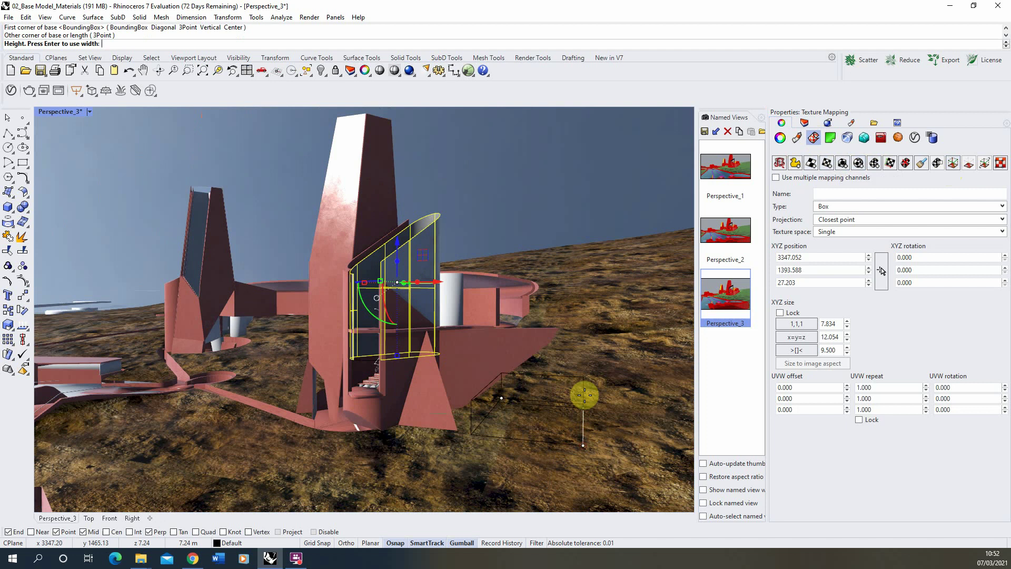
left_click(579, 330)
key("Return")
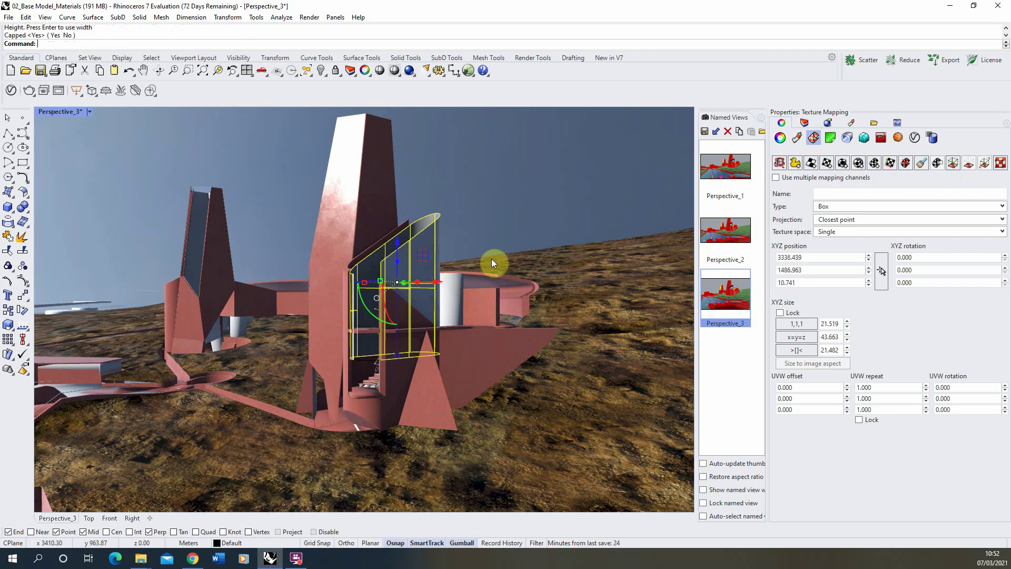
scroll(425, 269, "up", 3)
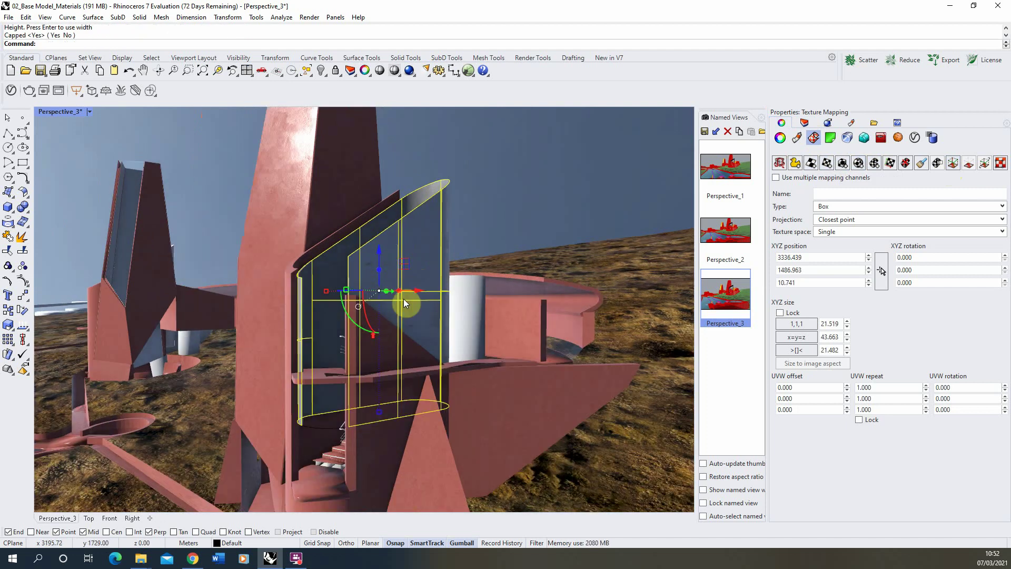
scroll(403, 298, "up", 2)
scroll(485, 172, "up", 1)
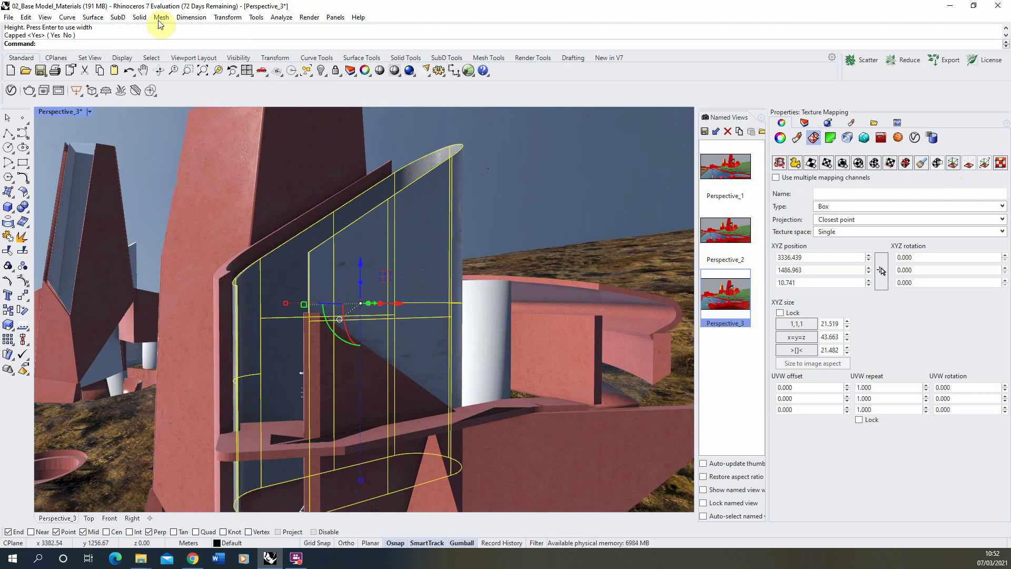
Run a Render Preview of the galvanized metal panel, stop it, and close the render window.
left_click(309, 17)
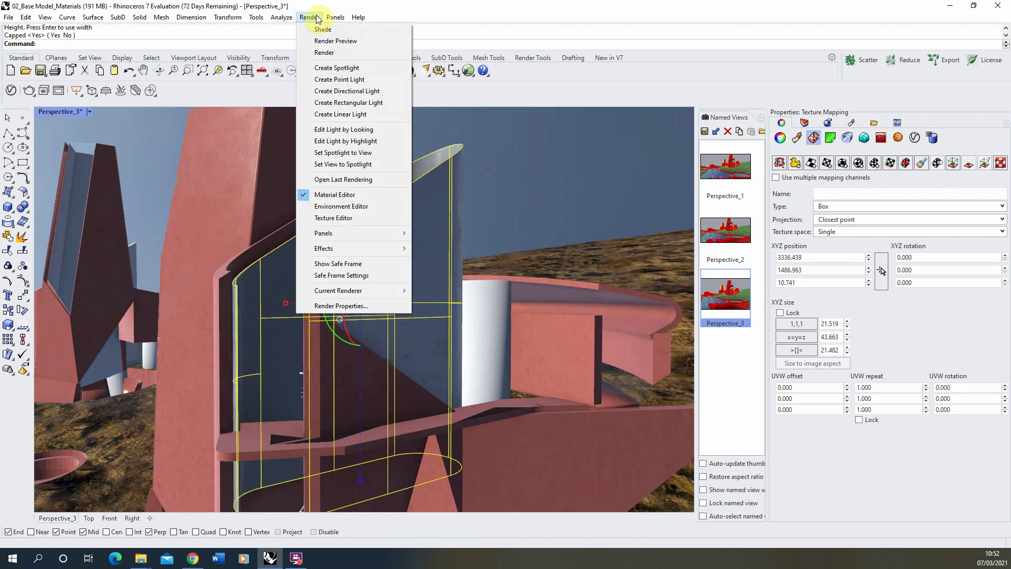
left_click(342, 47)
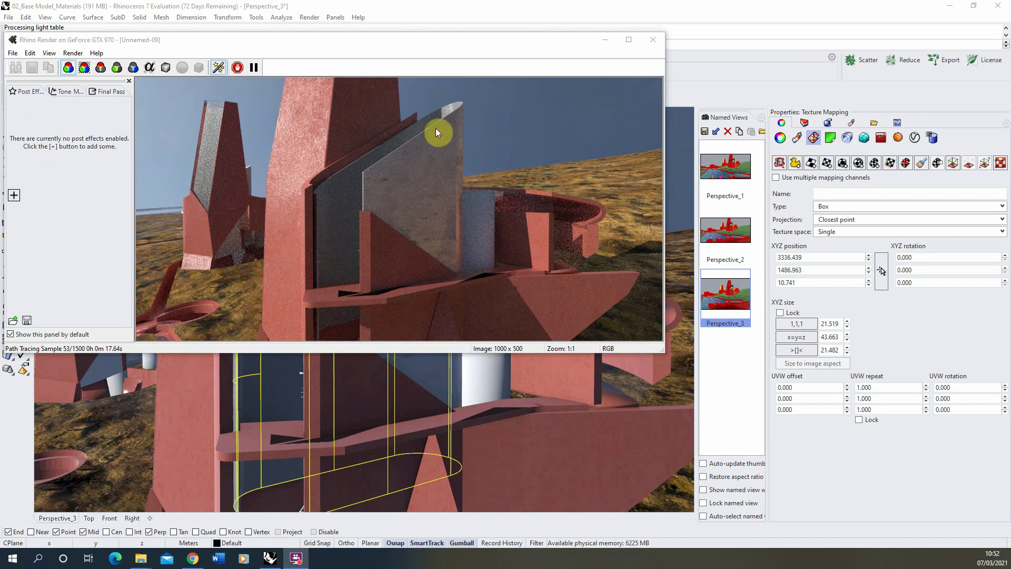
left_click(238, 67)
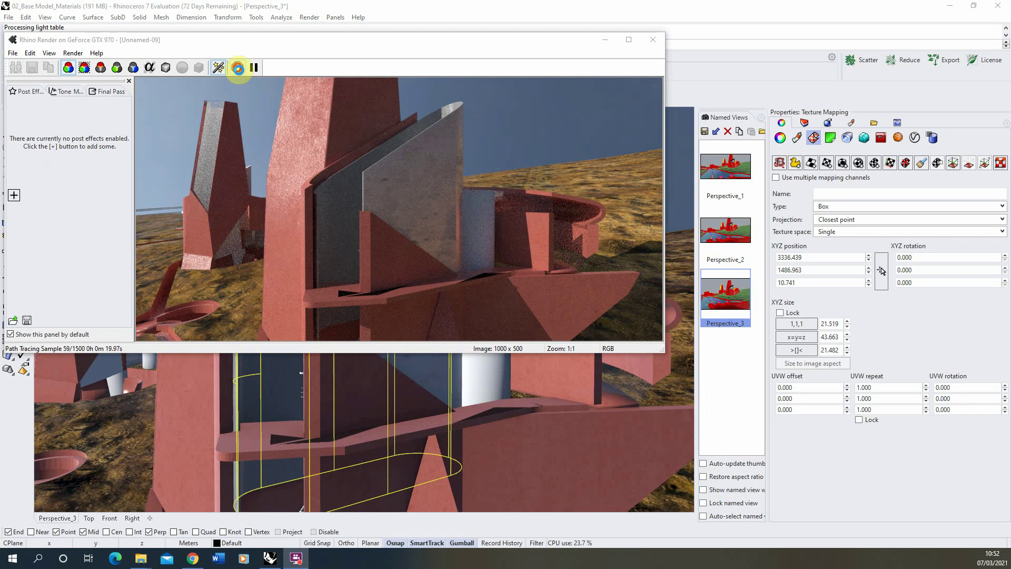
left_click(657, 46)
left_click(852, 123)
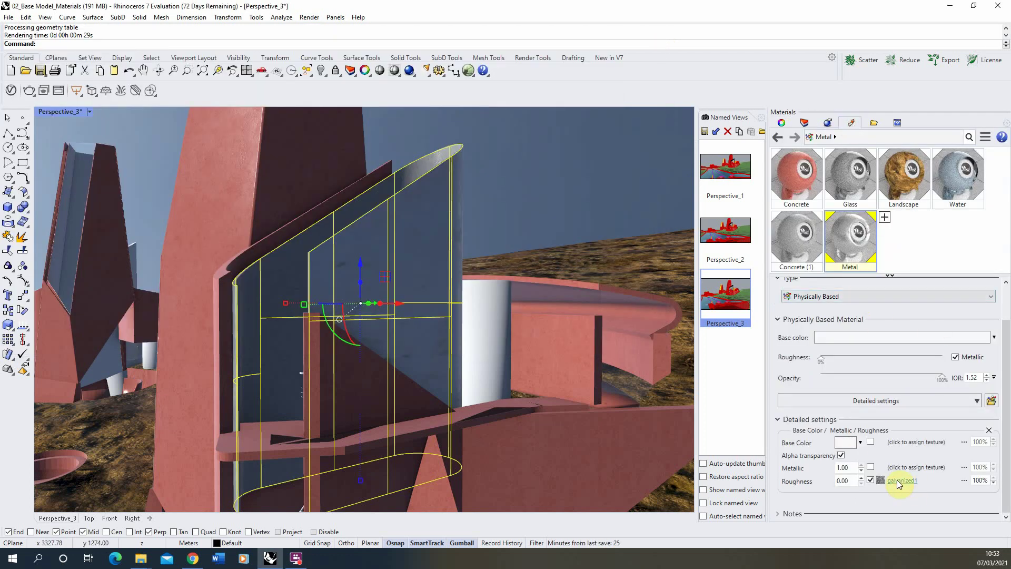
Swap the Metal texture's galvanized1 bitmap for the SteelBrushedR image file.
left_click(899, 481)
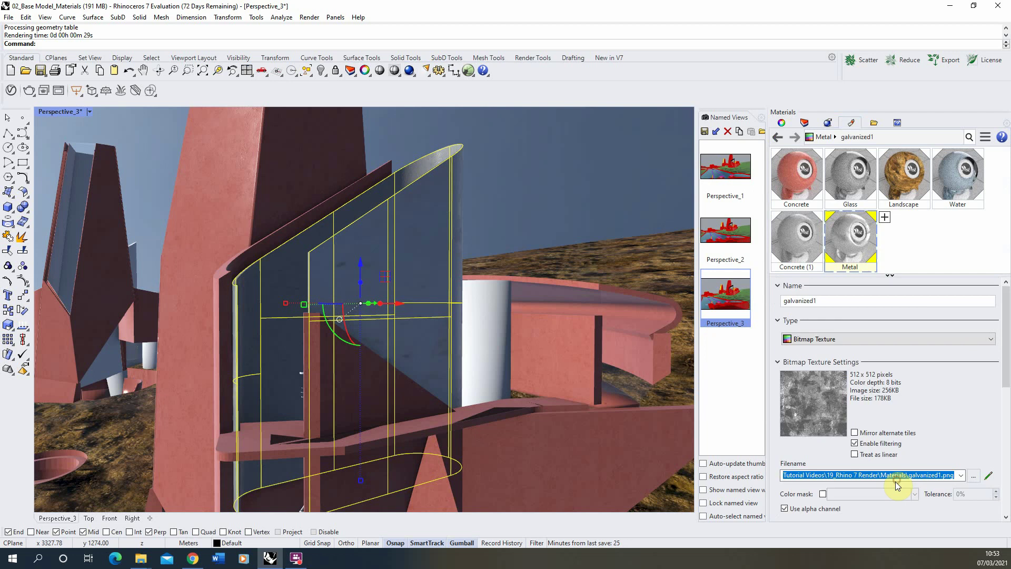
left_click(974, 476)
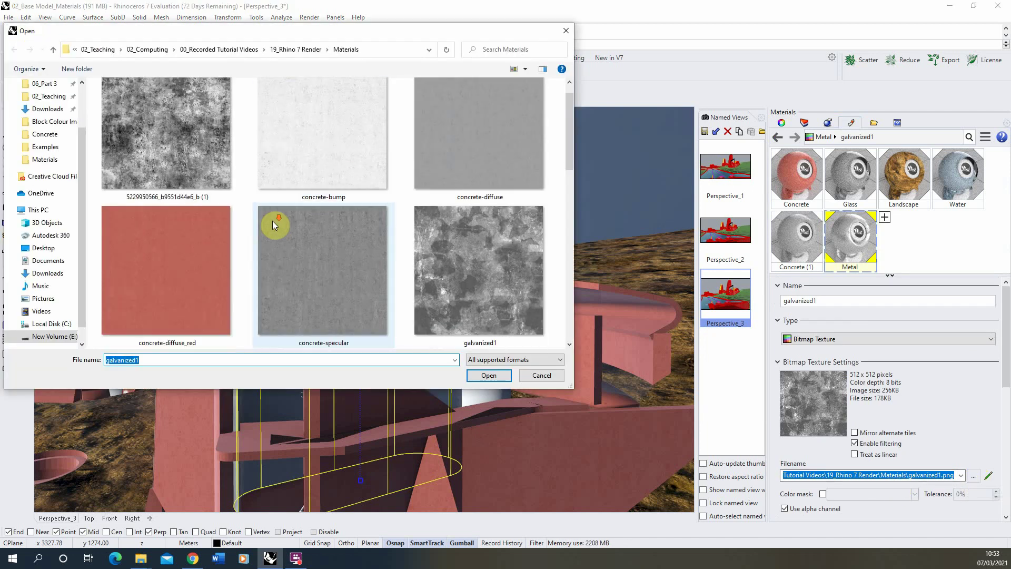
scroll(273, 221, "down", 3)
scroll(345, 207, "down", 1)
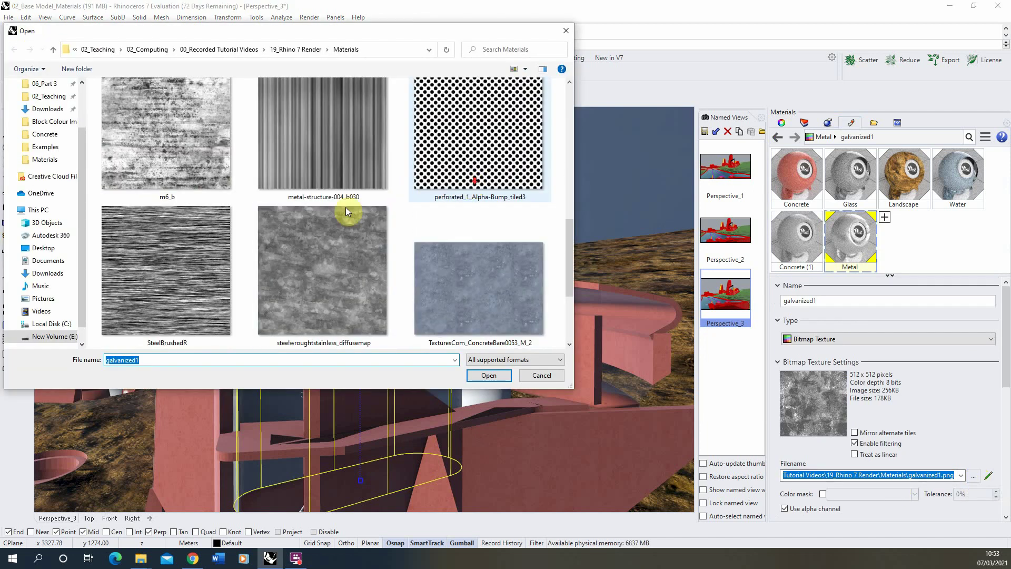
scroll(348, 211, "down", 1)
scroll(366, 217, "up", 1)
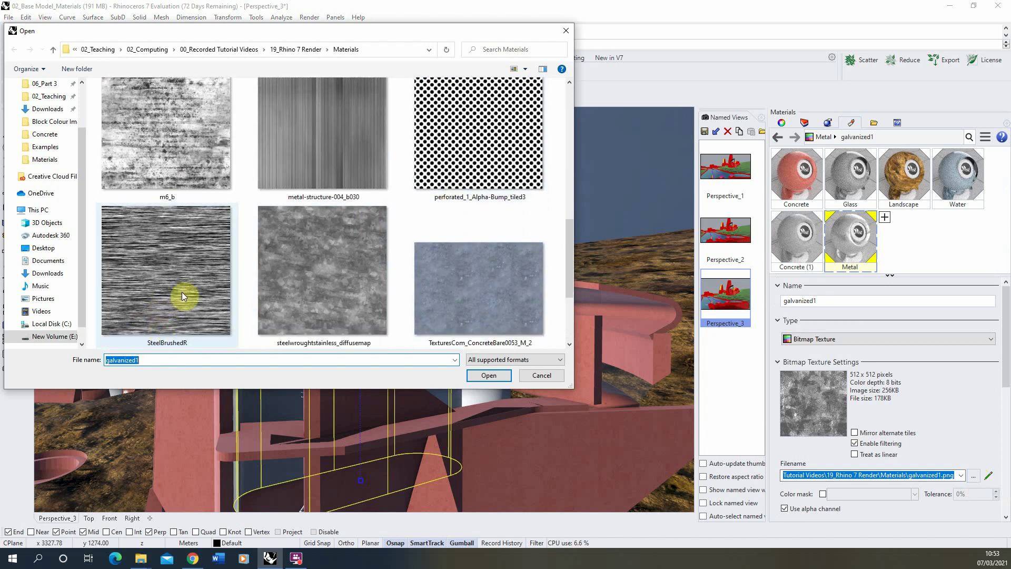
left_click(191, 282)
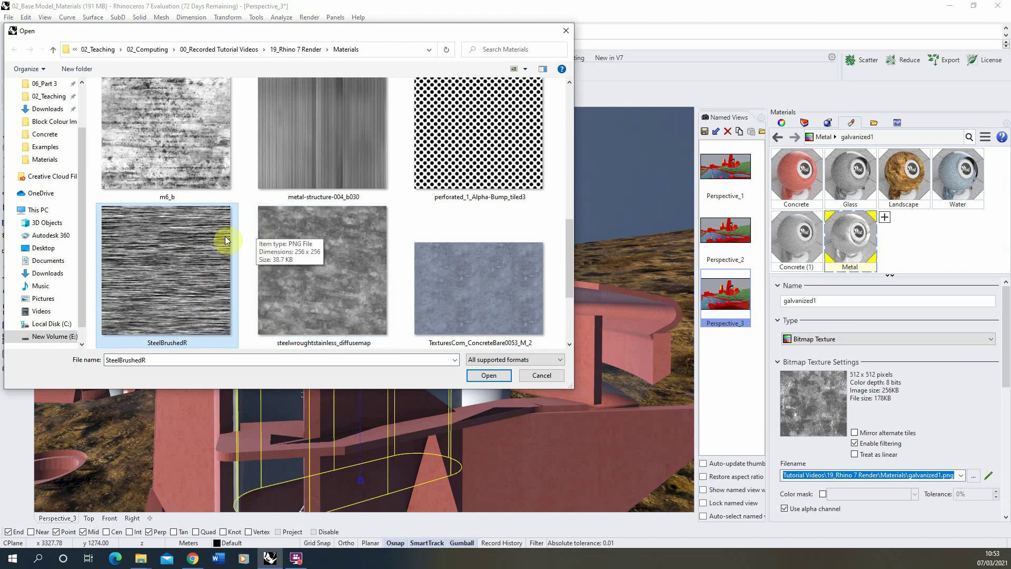
left_click(497, 377)
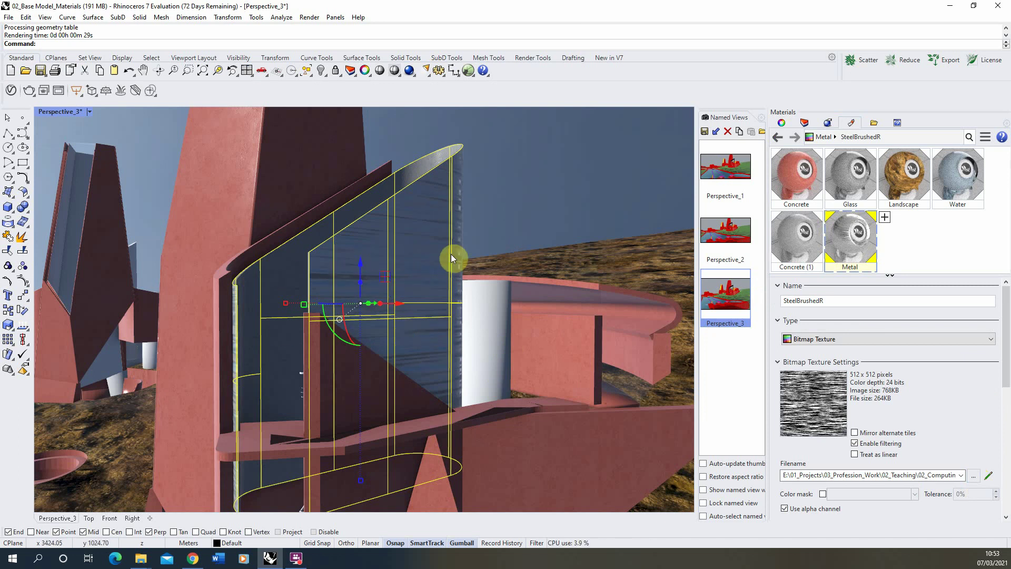
Set the panel's box mapping size to 10 × 10 × 10 and start a Render Preview.
left_click(782, 123)
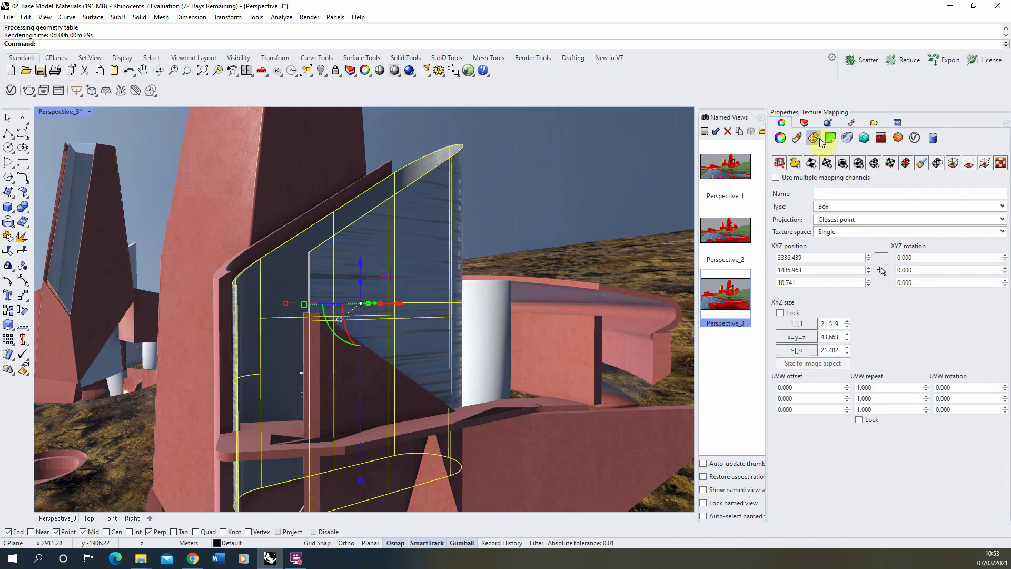
double_click(839, 323)
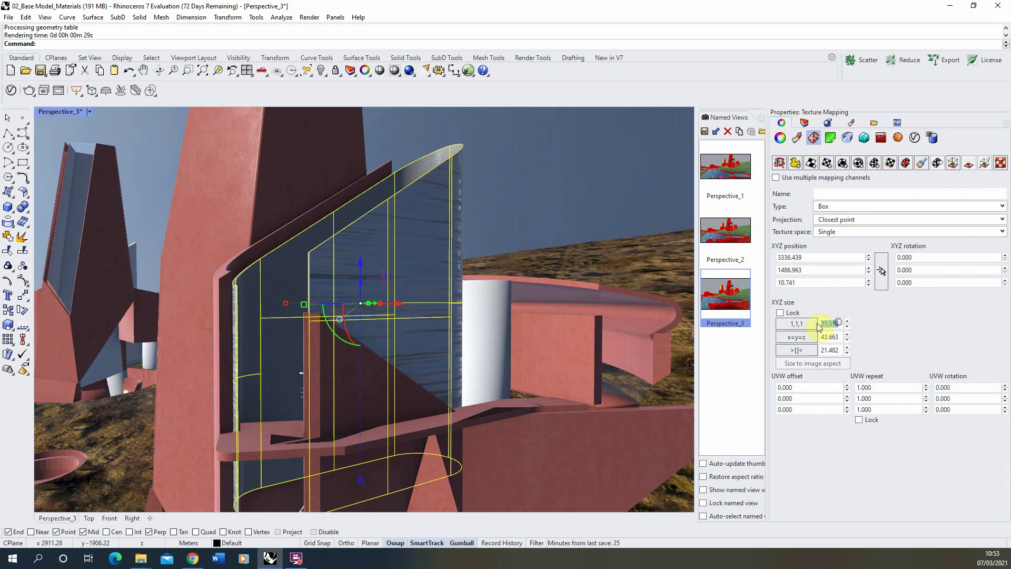
type("1")
type("0")
double_click(832, 336)
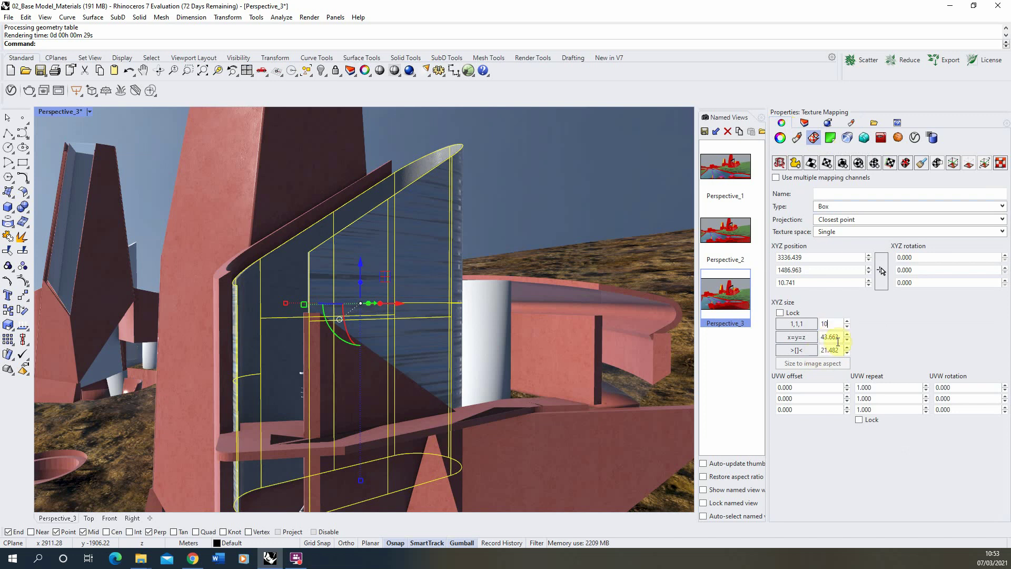
type("1")
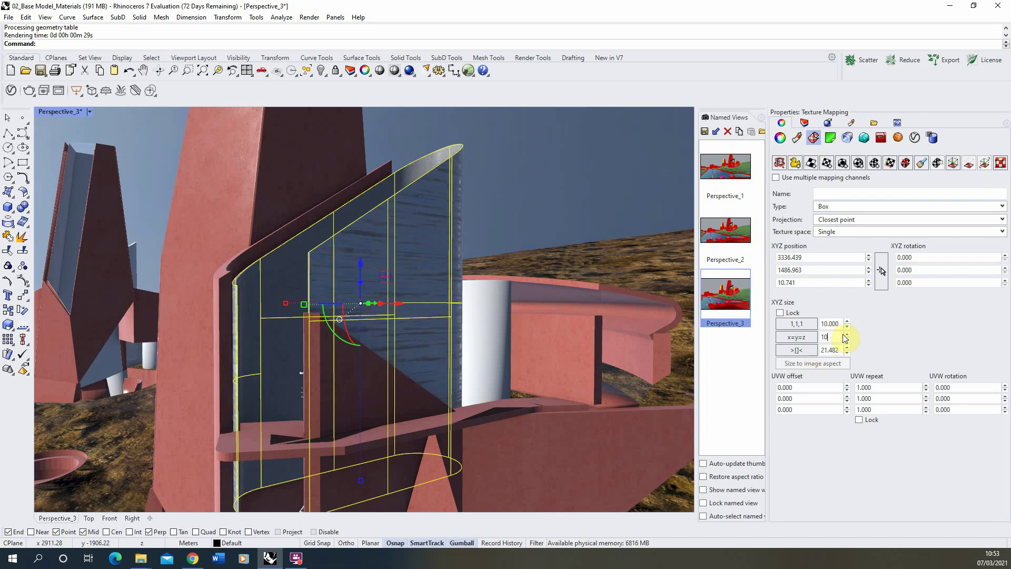
type("0")
double_click(840, 349)
type("10")
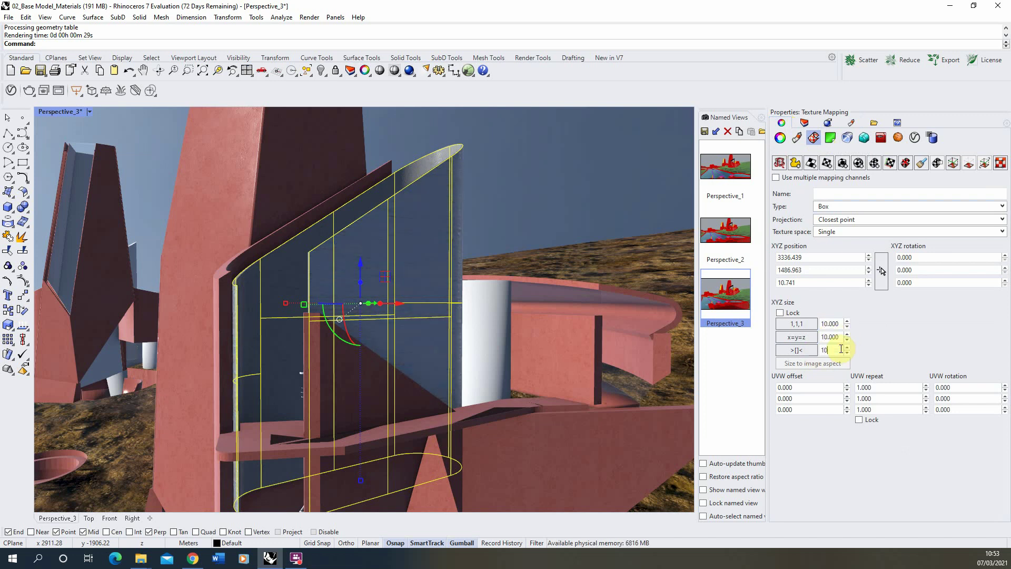
double_click(837, 337)
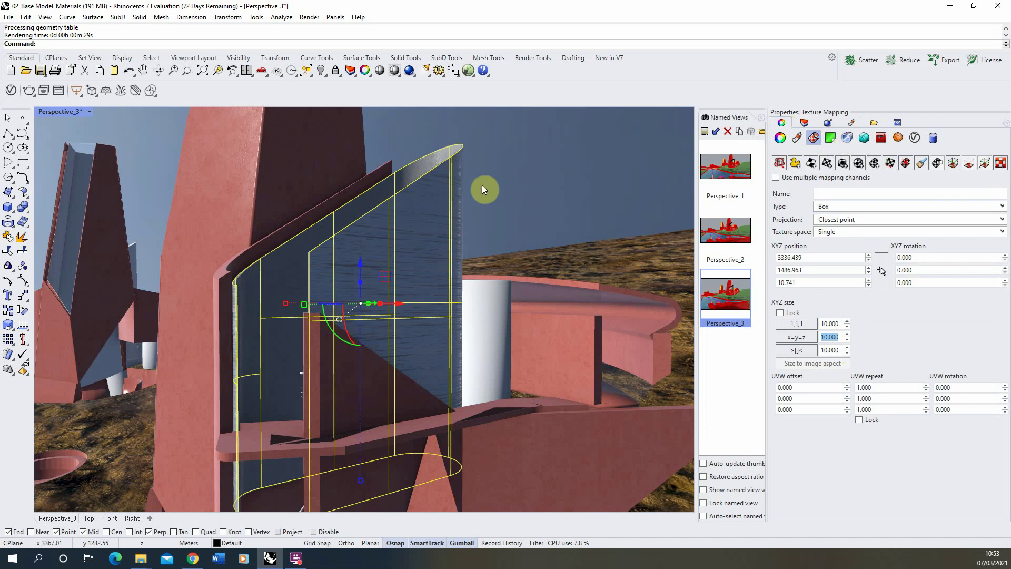
left_click(309, 17)
left_click(347, 41)
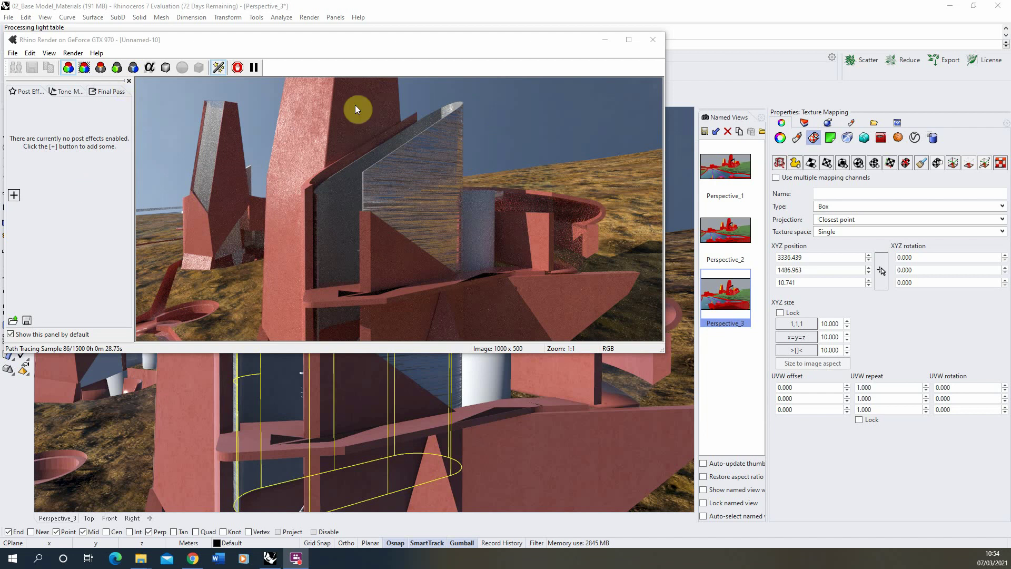
Stop the brushed-steel render preview once it looks clear, at 91 samples.
left_click(237, 67)
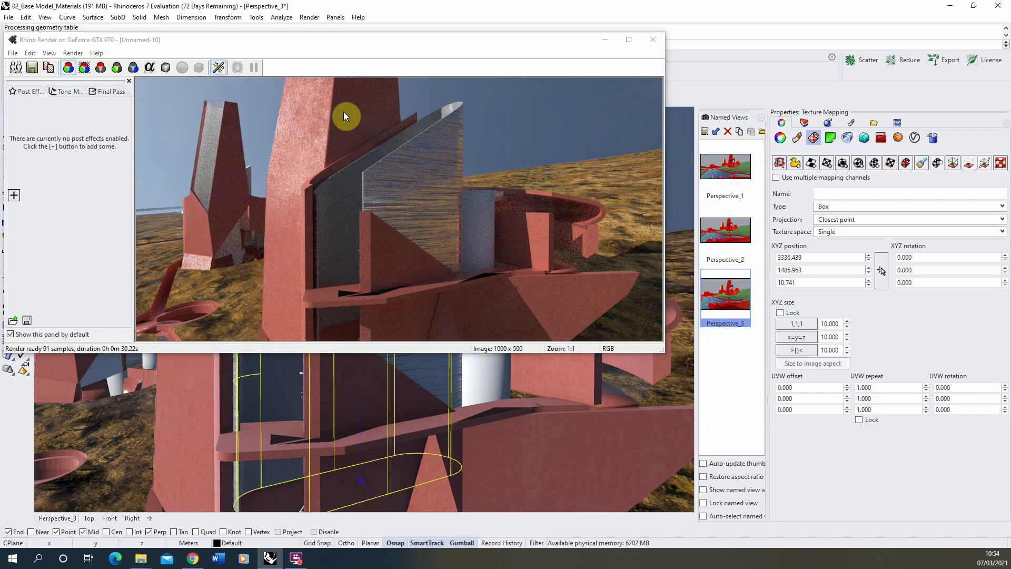
Replace the SteelBrushedR bitmap with the m5_b image as the Metal material's texture file.
left_click(653, 40)
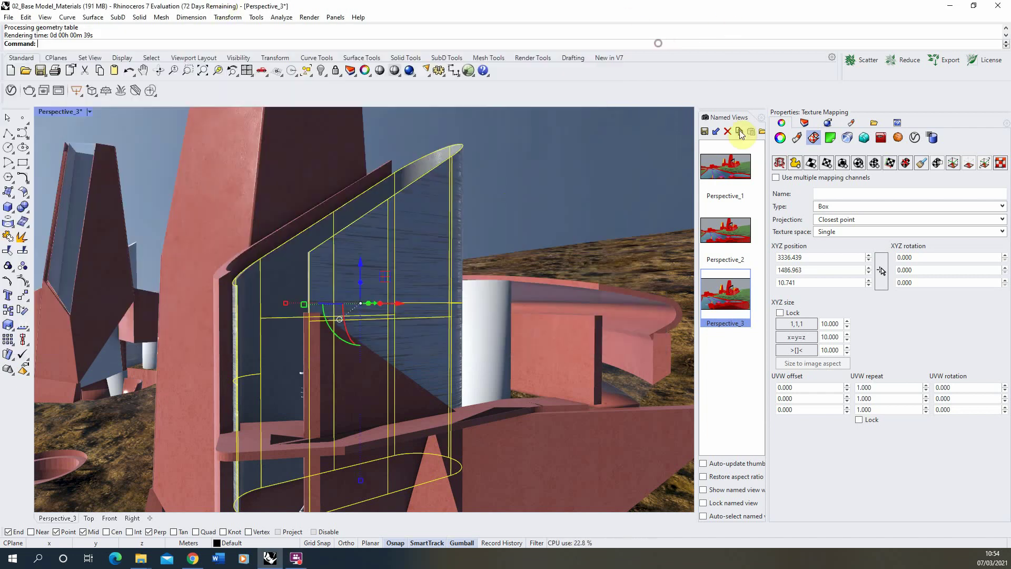
left_click(850, 123)
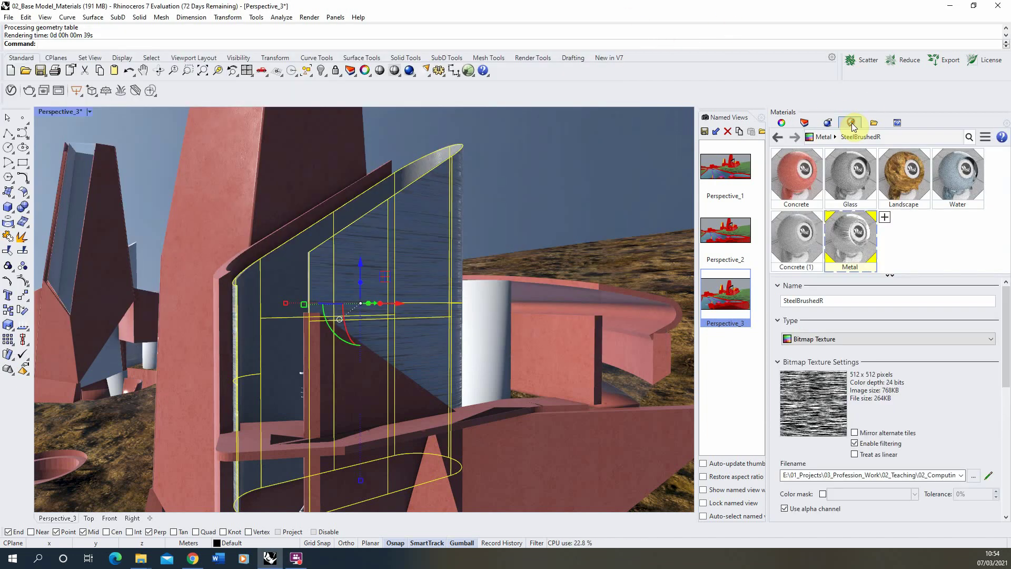
left_click(973, 475)
scroll(249, 215, "down", 2)
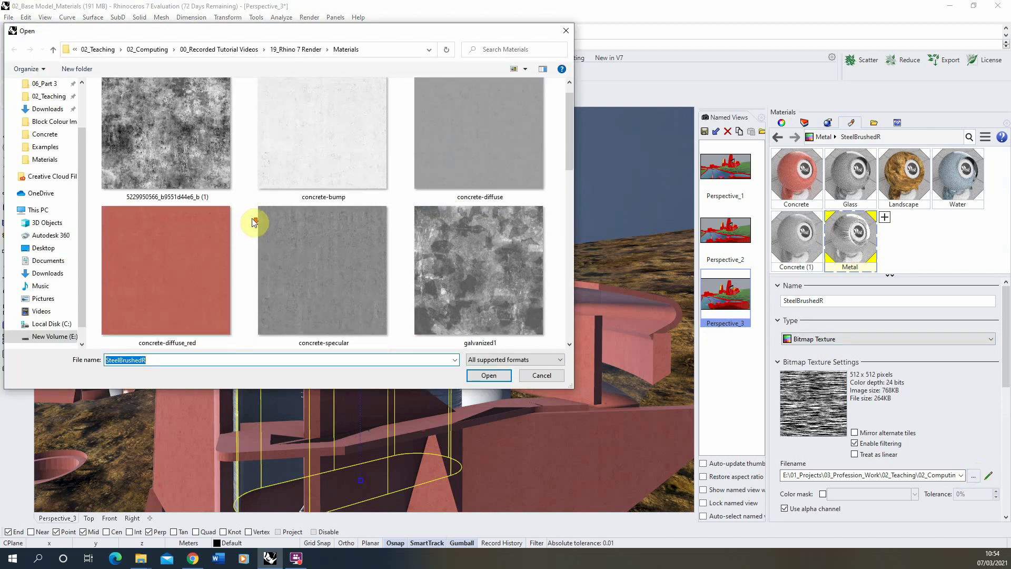
scroll(291, 226, "down", 3)
scroll(291, 227, "down", 3)
scroll(299, 234, "down", 2)
scroll(297, 238, "up", 2)
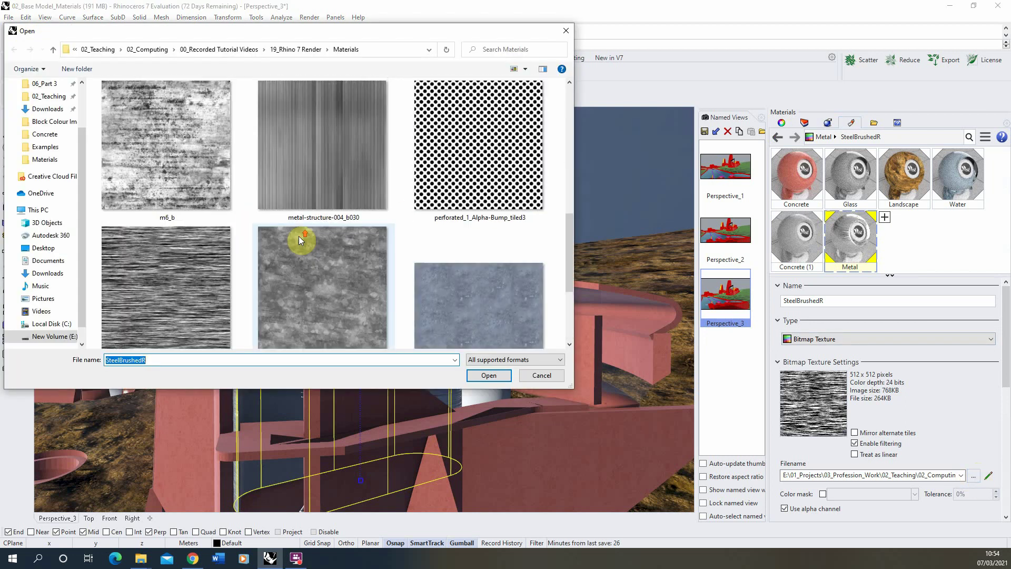
scroll(300, 237, "up", 2)
left_click(524, 211)
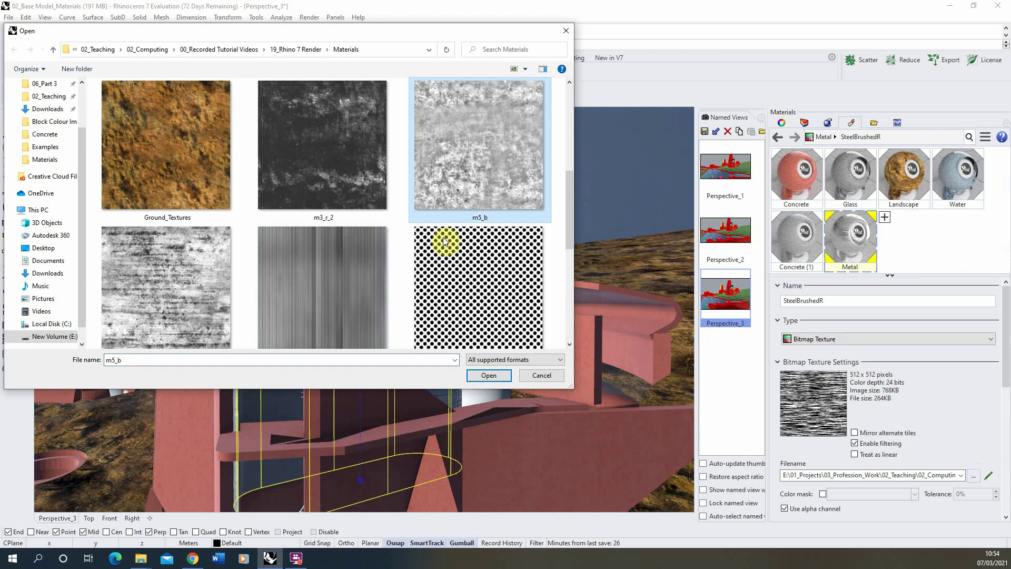
left_click(490, 375)
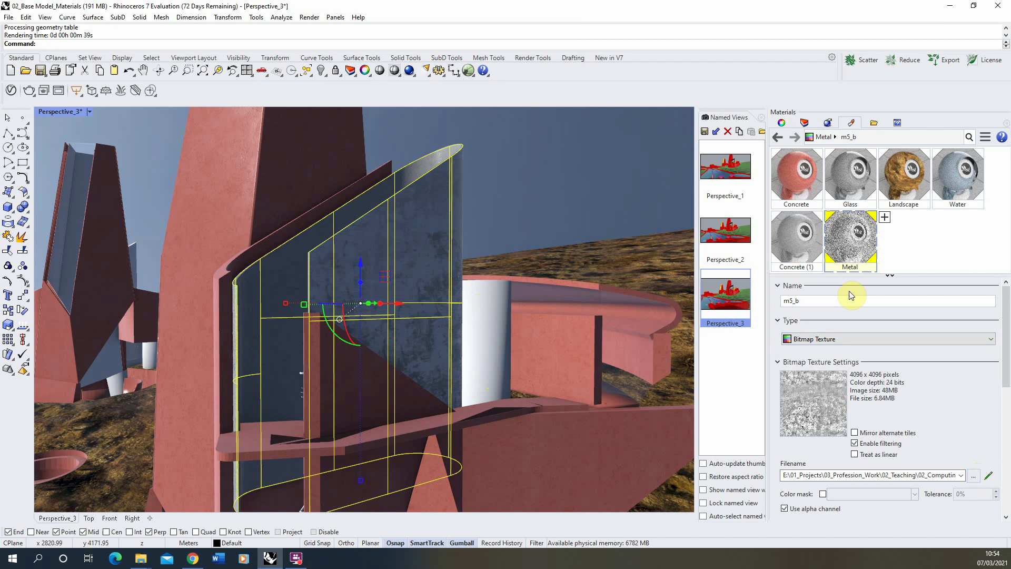
Set the Metal material's base colour to a dark orange-gold in the HSV colour picker.
left_click(777, 136)
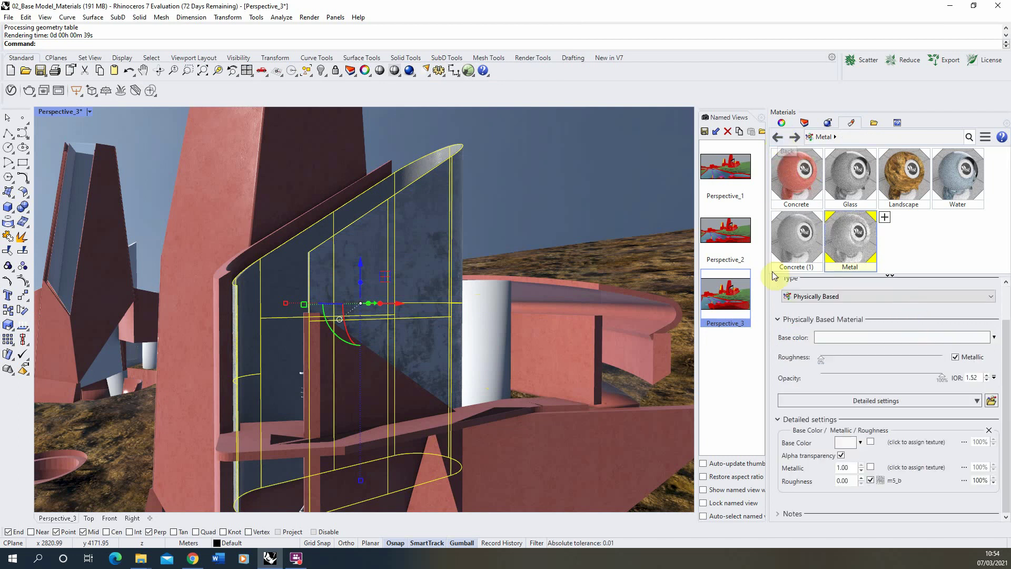
left_click(848, 443)
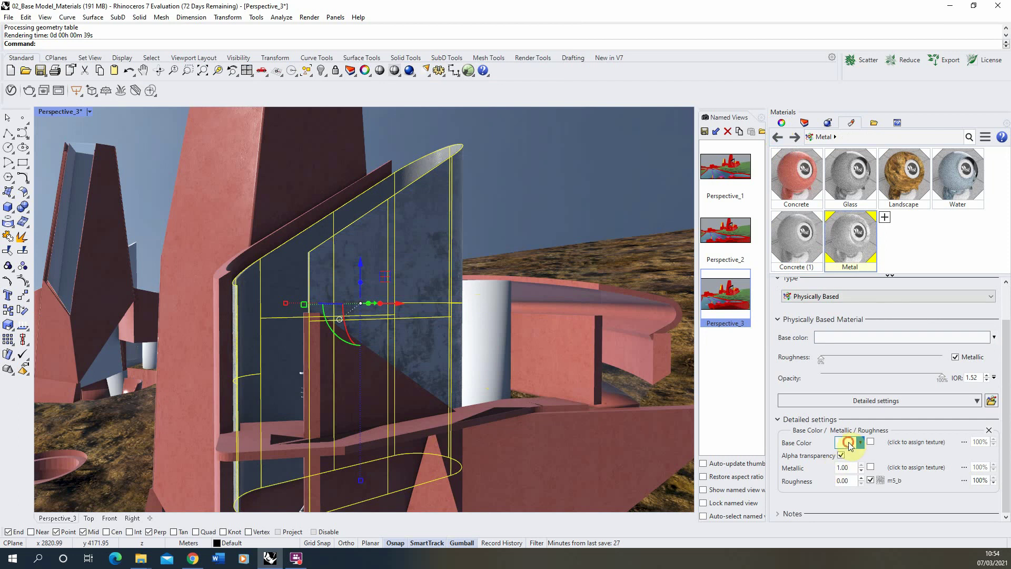
left_click(800, 252)
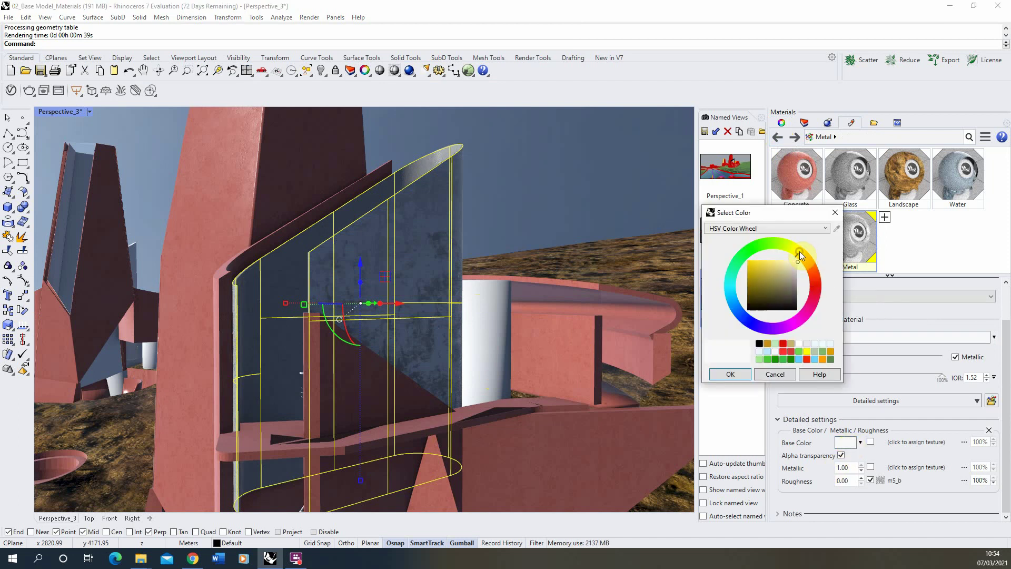
left_click(769, 264)
left_click(758, 265)
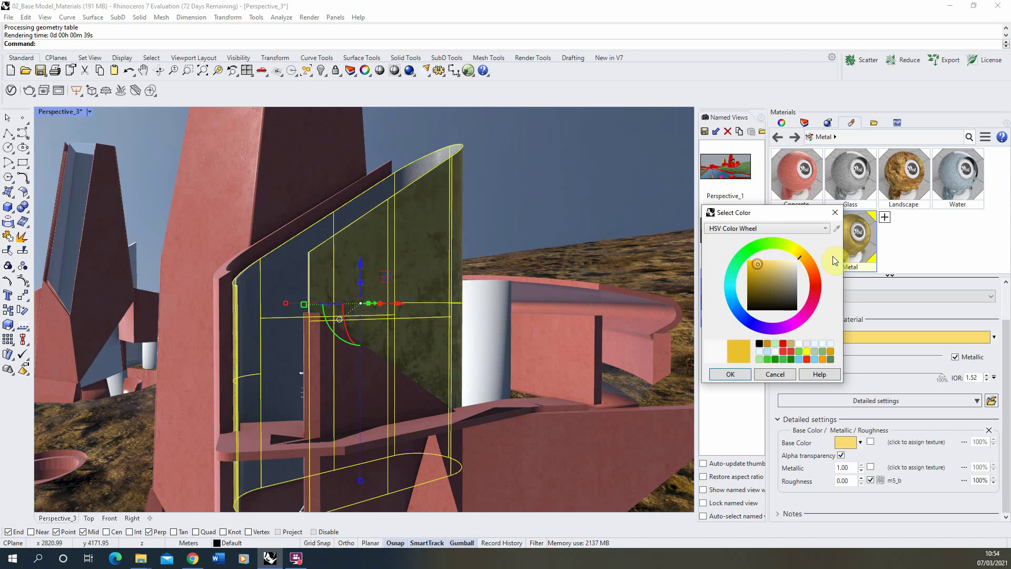
left_click(804, 258)
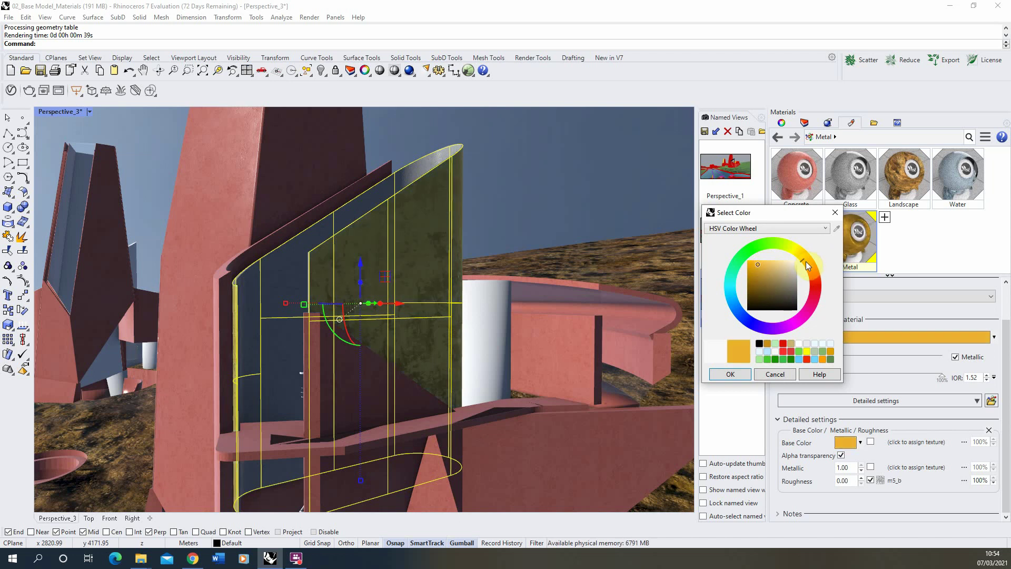
left_click(759, 258)
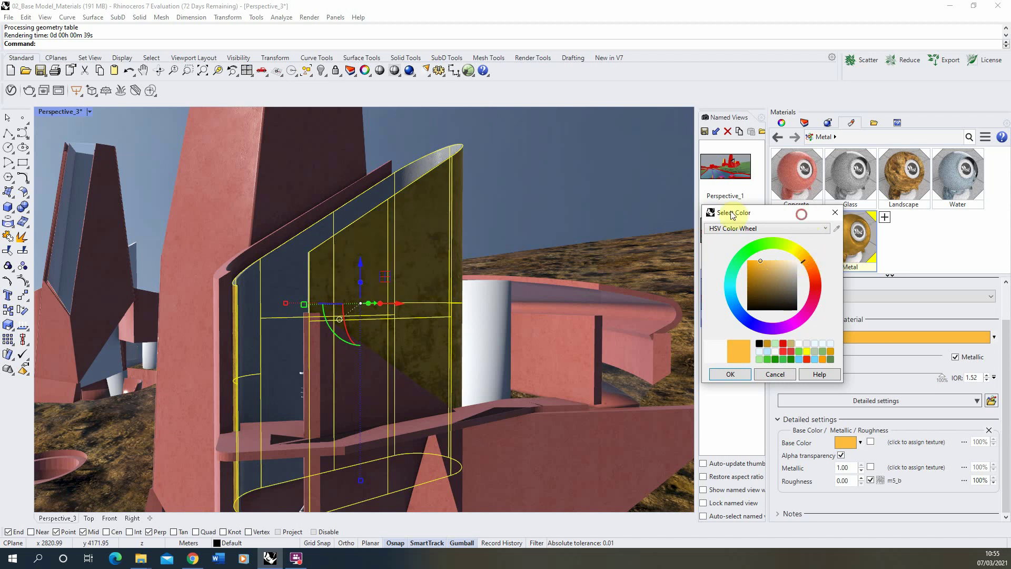
left_click_drag(779, 213, 705, 207)
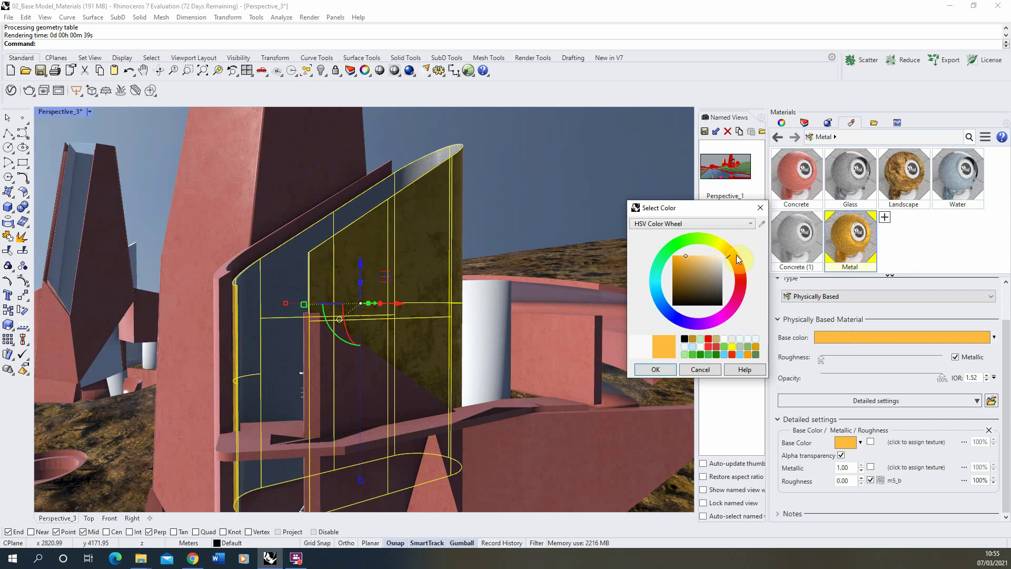
left_click(676, 263)
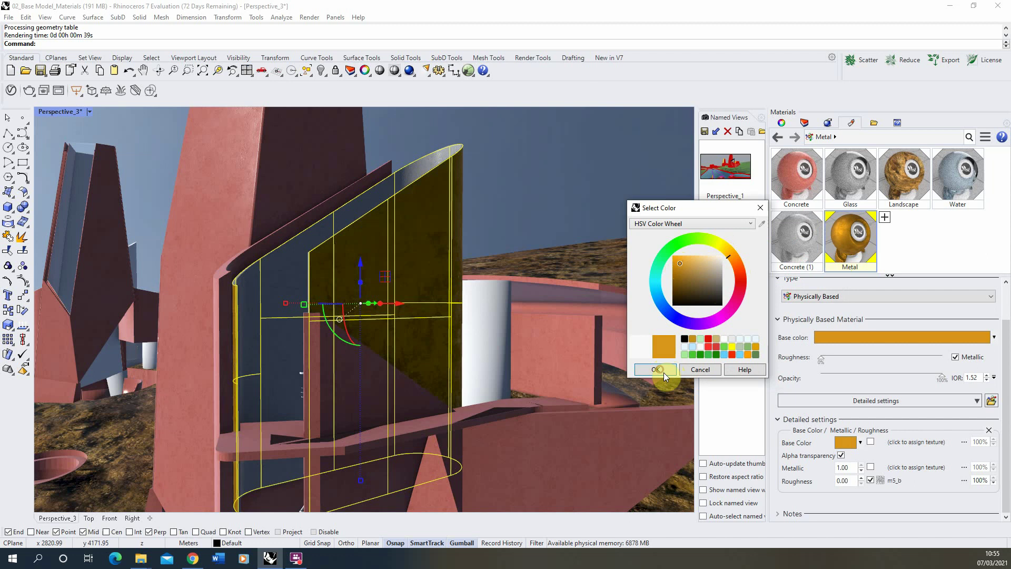
left_click(650, 368)
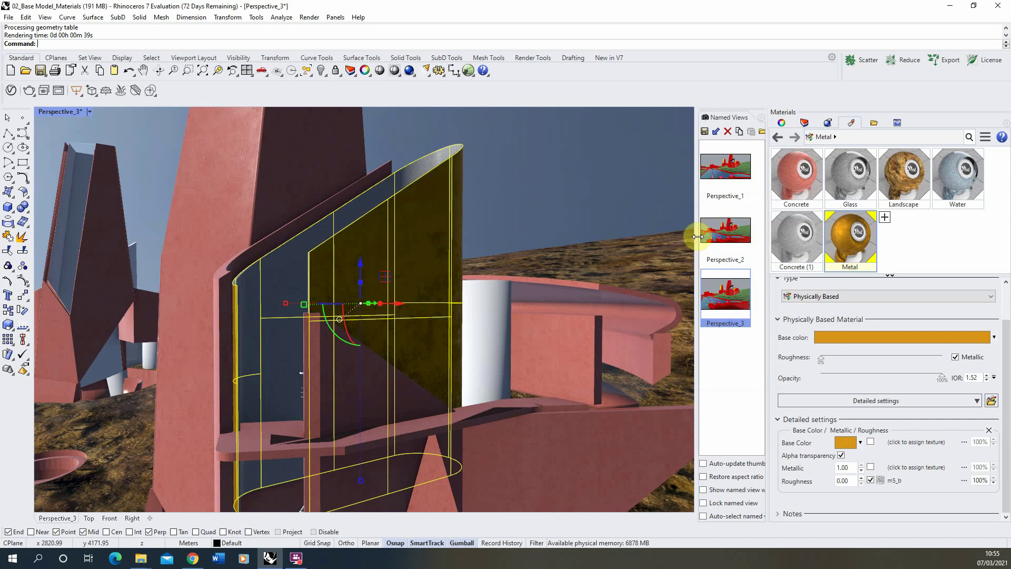
Run a Render Preview of the gold panel and stop it at 47 samples.
left_click(306, 20)
left_click(327, 41)
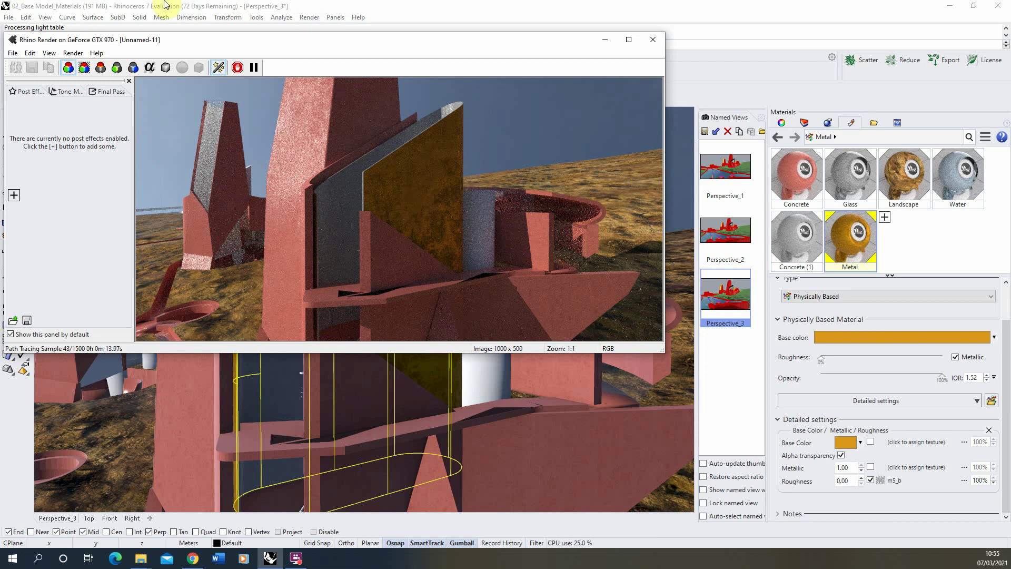
left_click(237, 67)
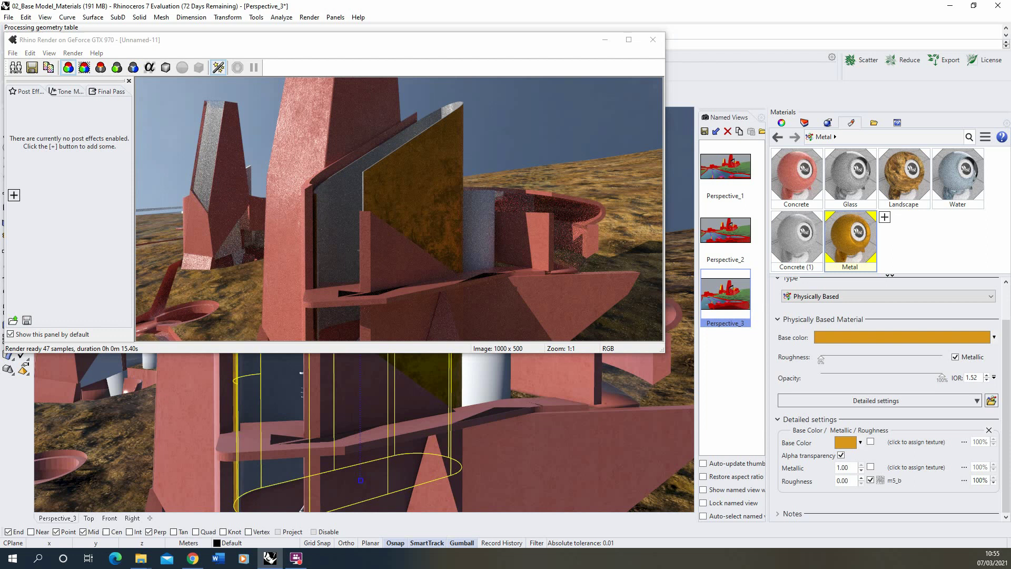